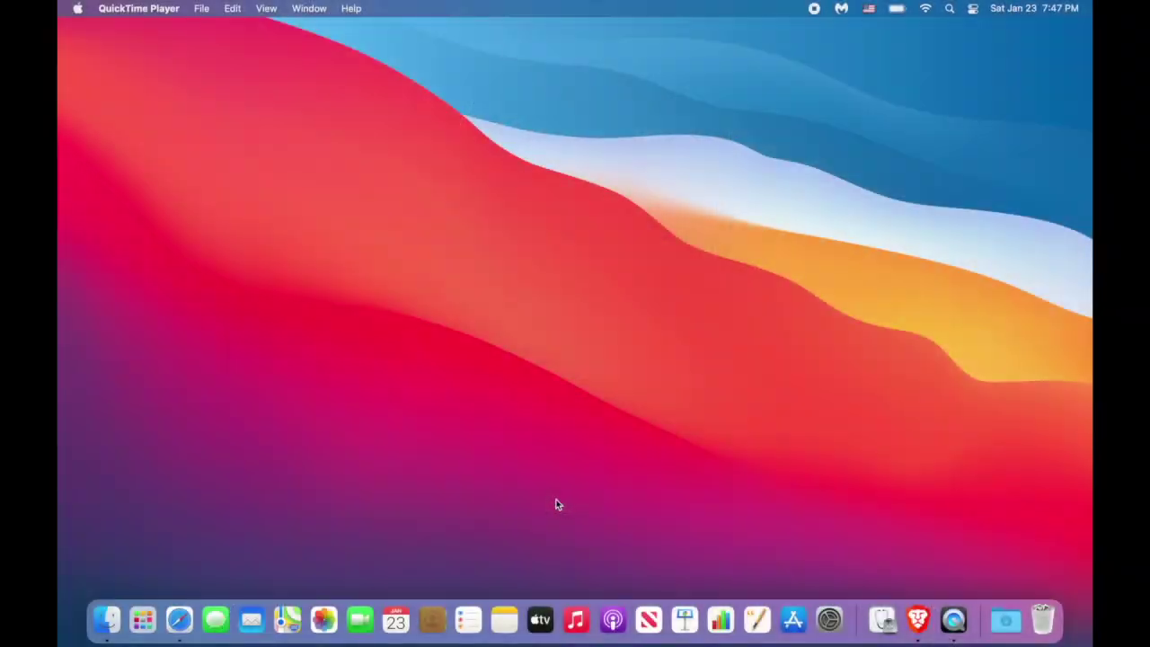
From the Desktop, go up three levels to Macintosh HD, then show and re-hide its hidden system files.
click(107, 620)
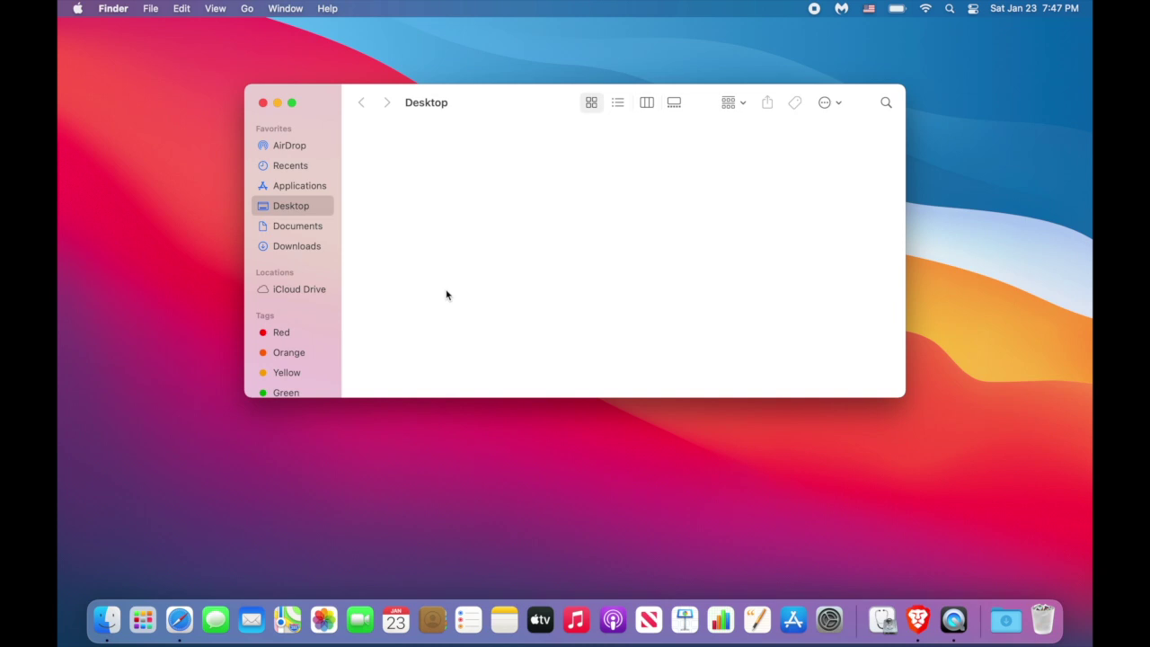
key(super+Up)
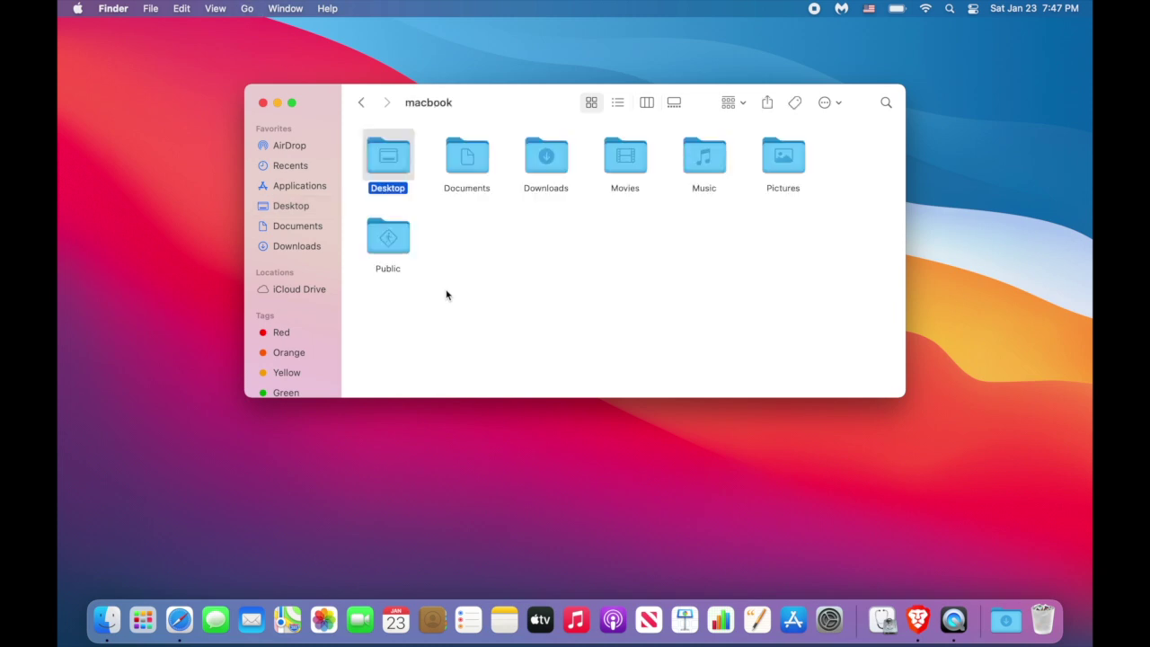
key(super+Up)
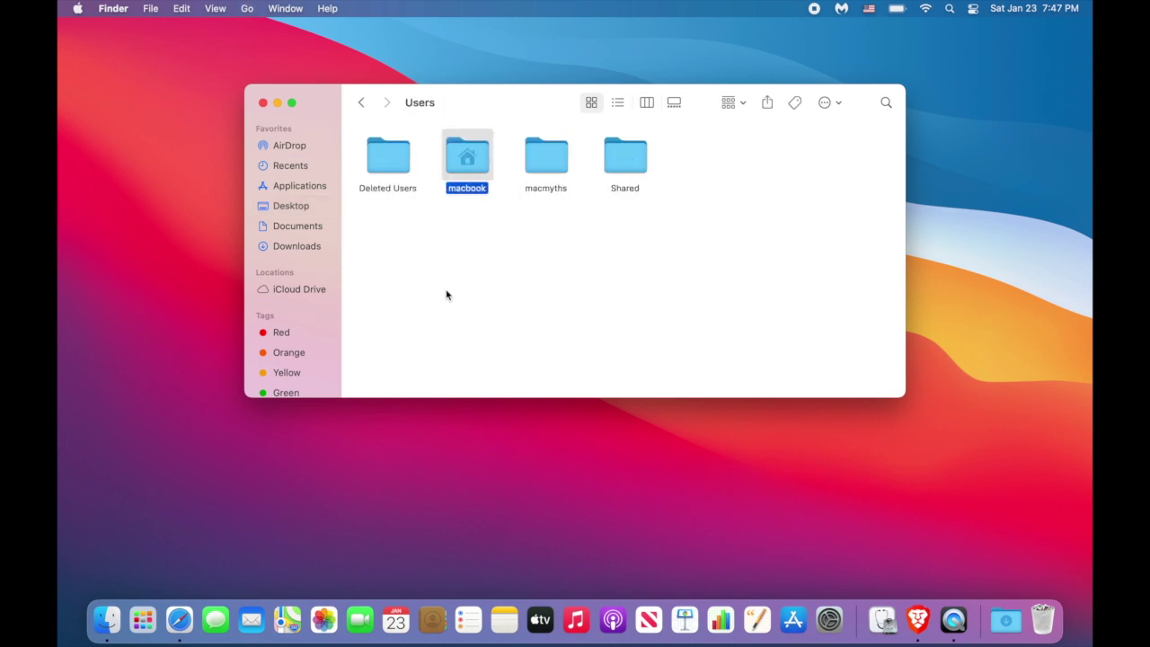
key(super+Up)
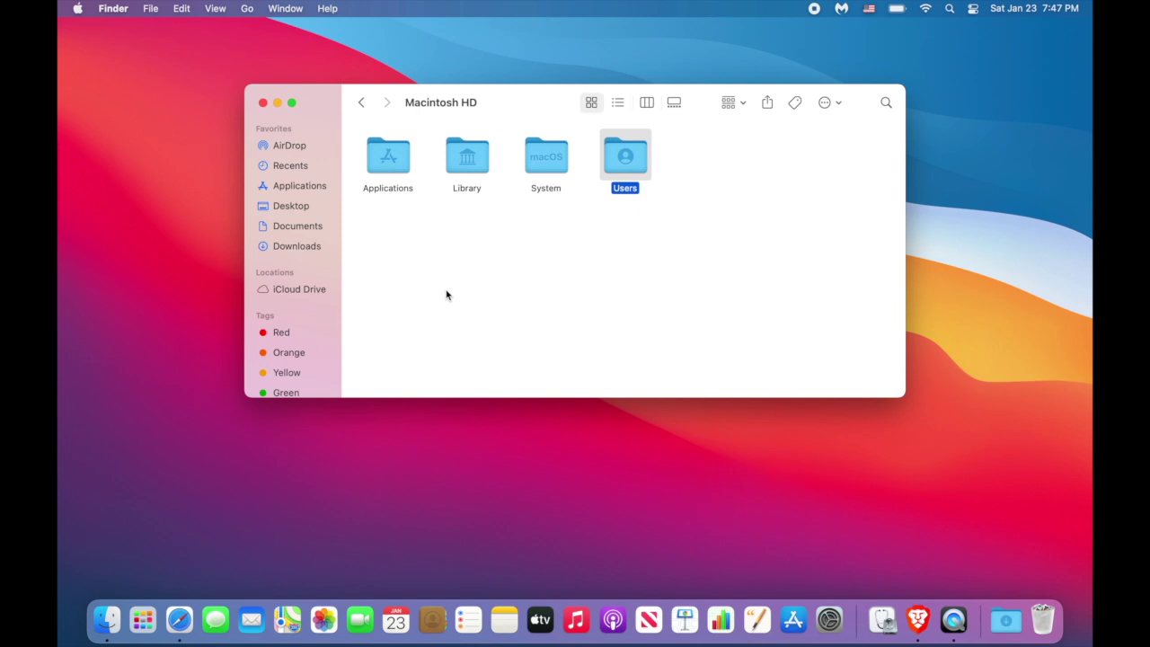
key(super+shift+period)
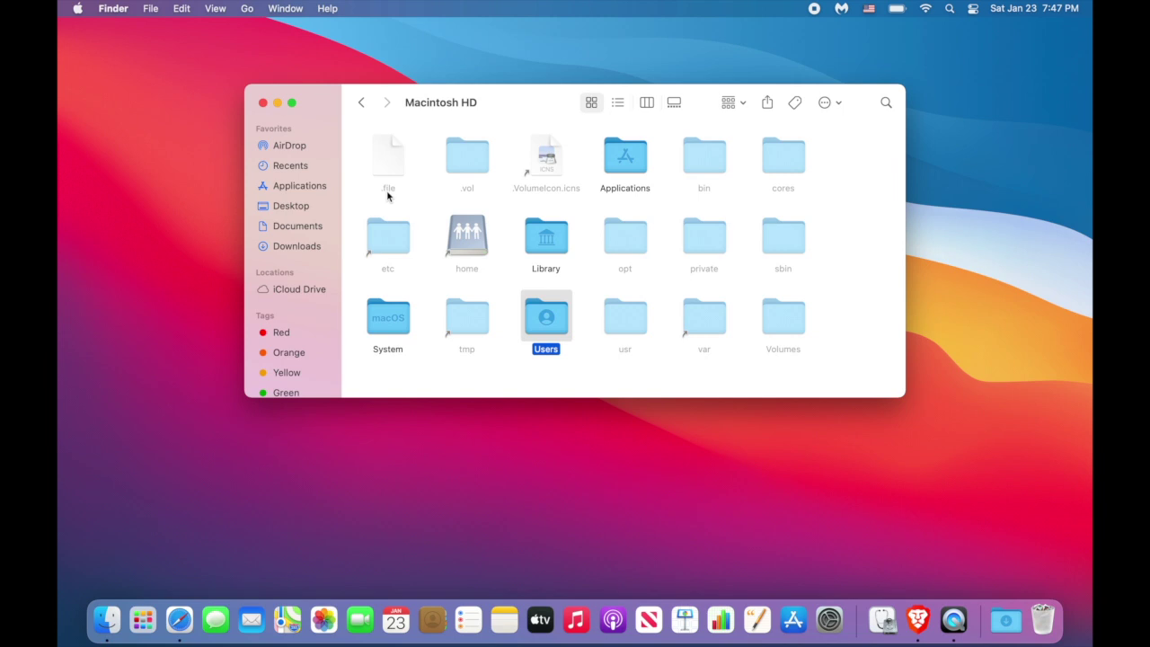
key(super+shift+period)
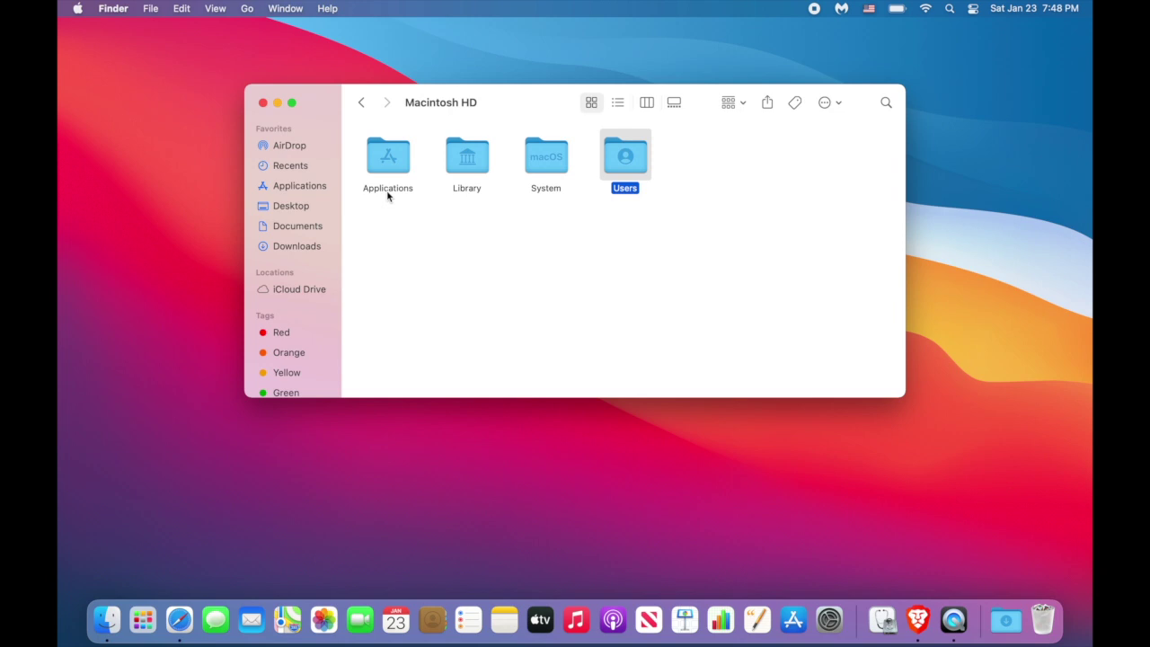
Take a full-screen screenshot and save it to the Desktop.
click(388, 196)
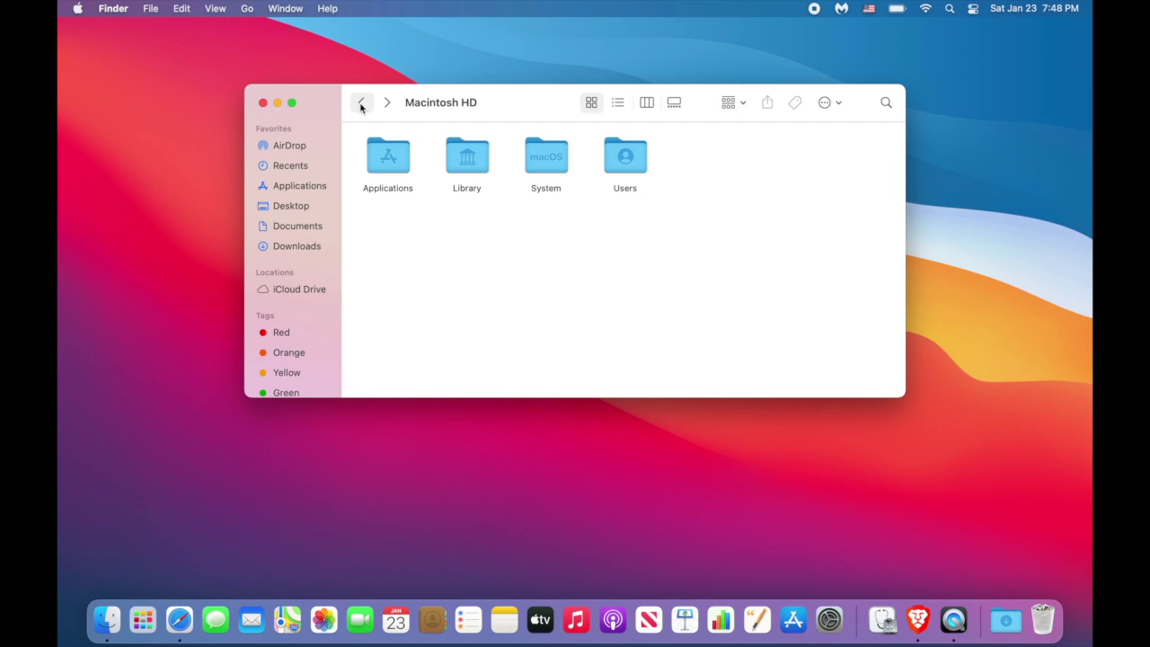
key(super+shift+3)
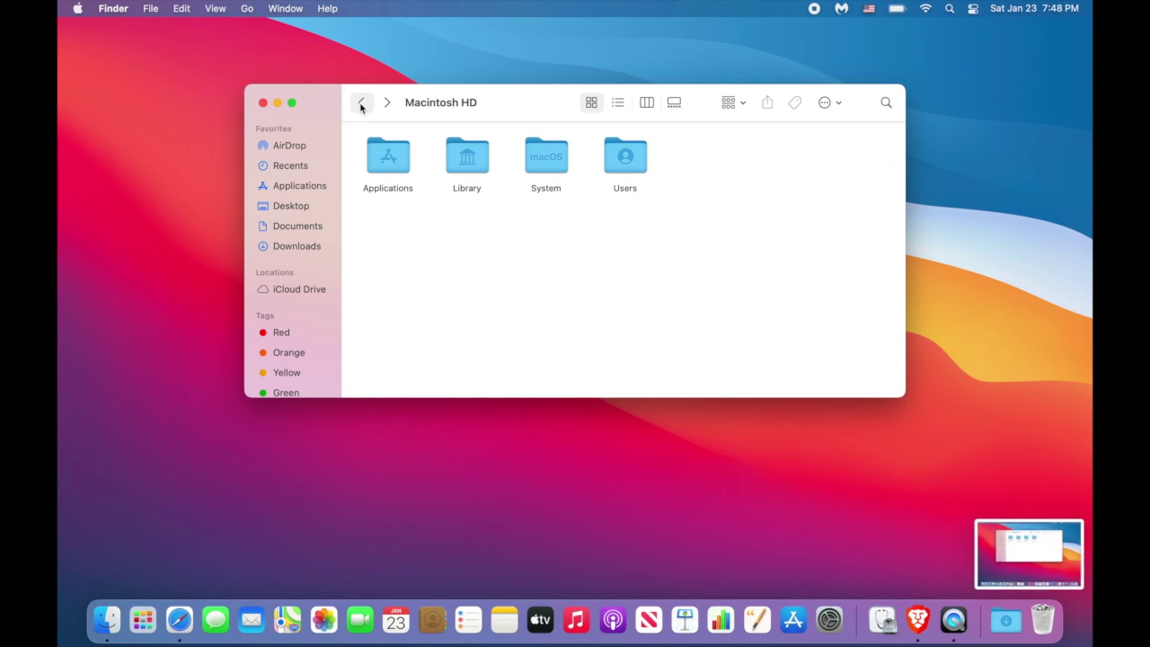
right_click(1051, 572)
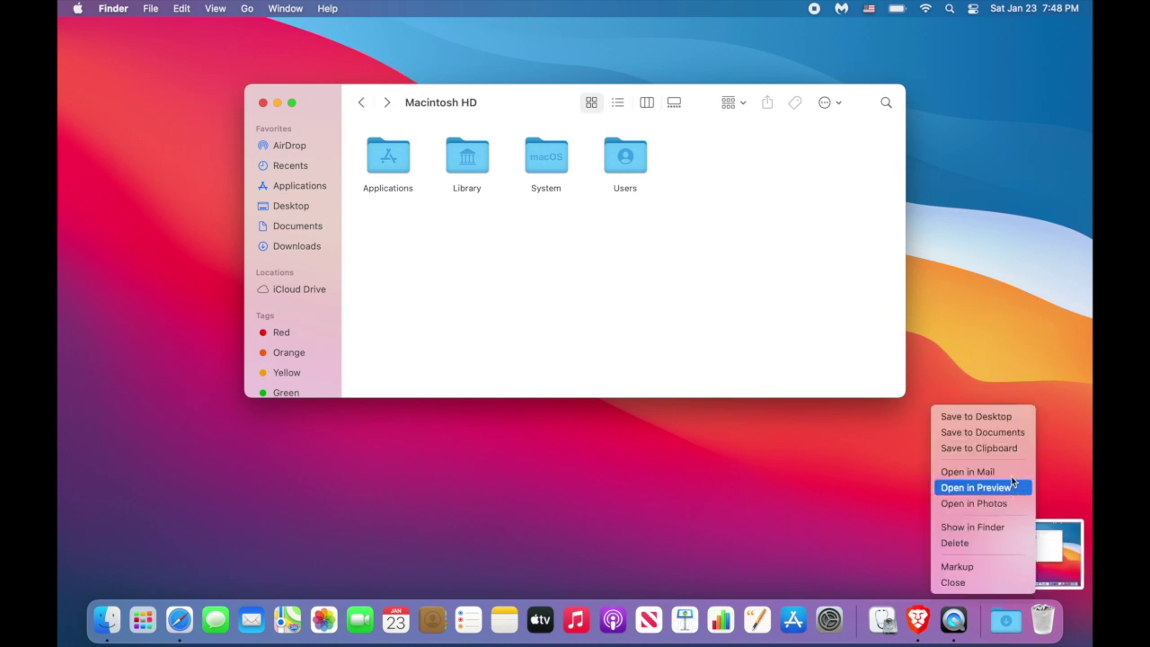
click(1000, 419)
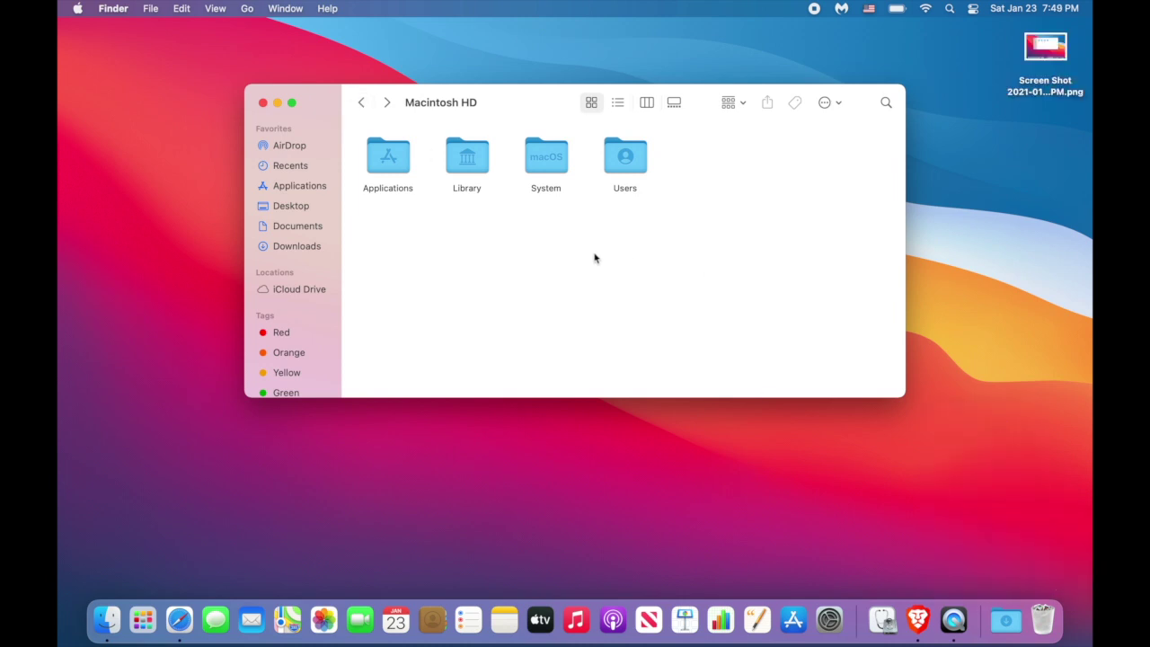
Rename the screenshot in the Desktop folder to pic1.png.
click(305, 212)
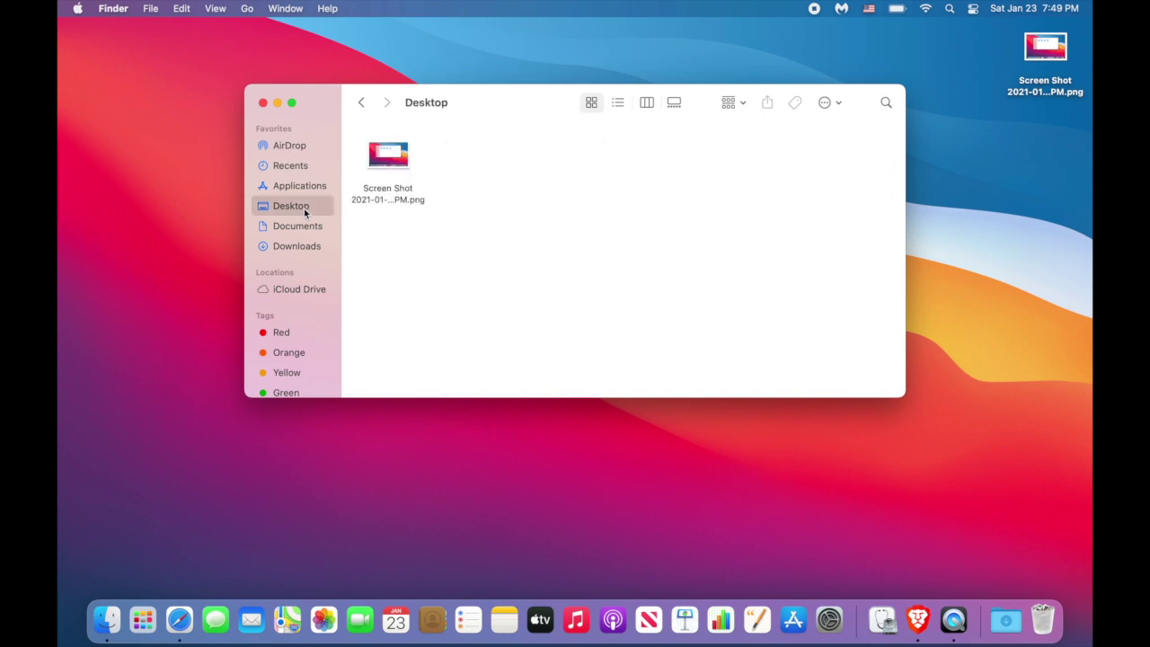
click(413, 201)
key(Return)
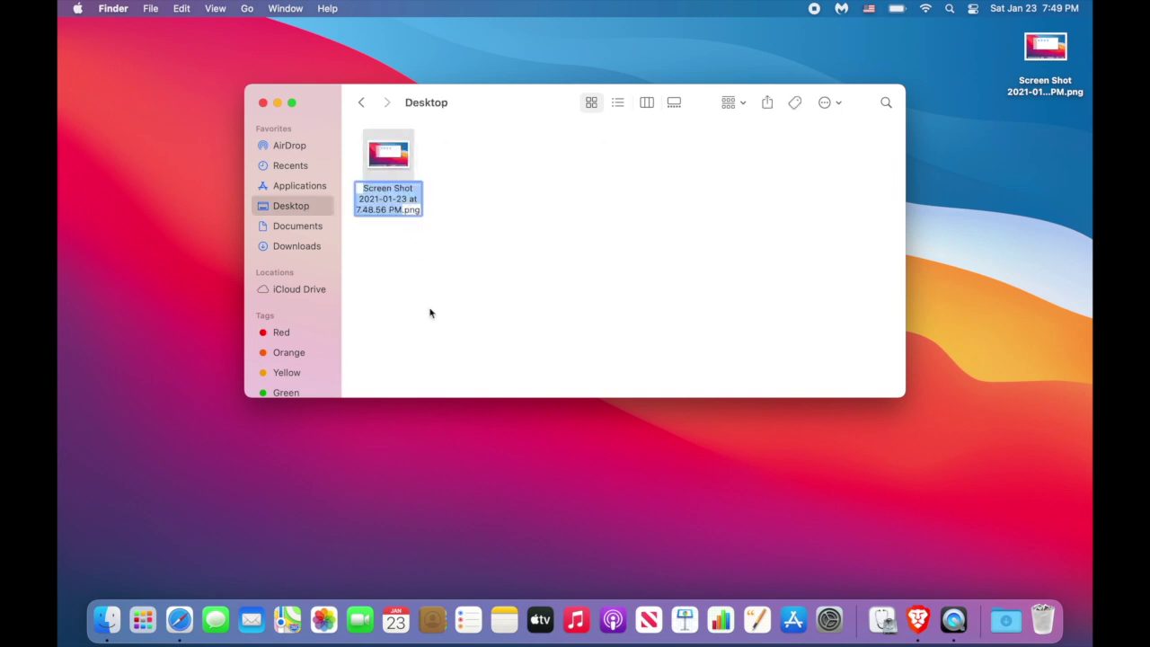
text(pic1)
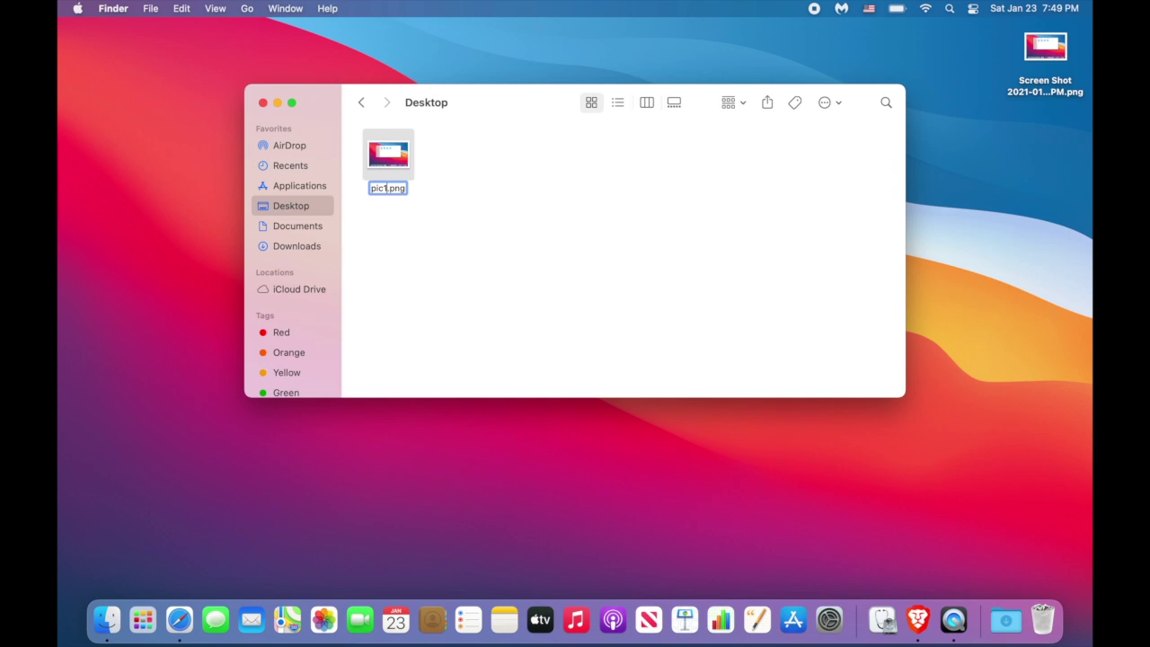
key(Return)
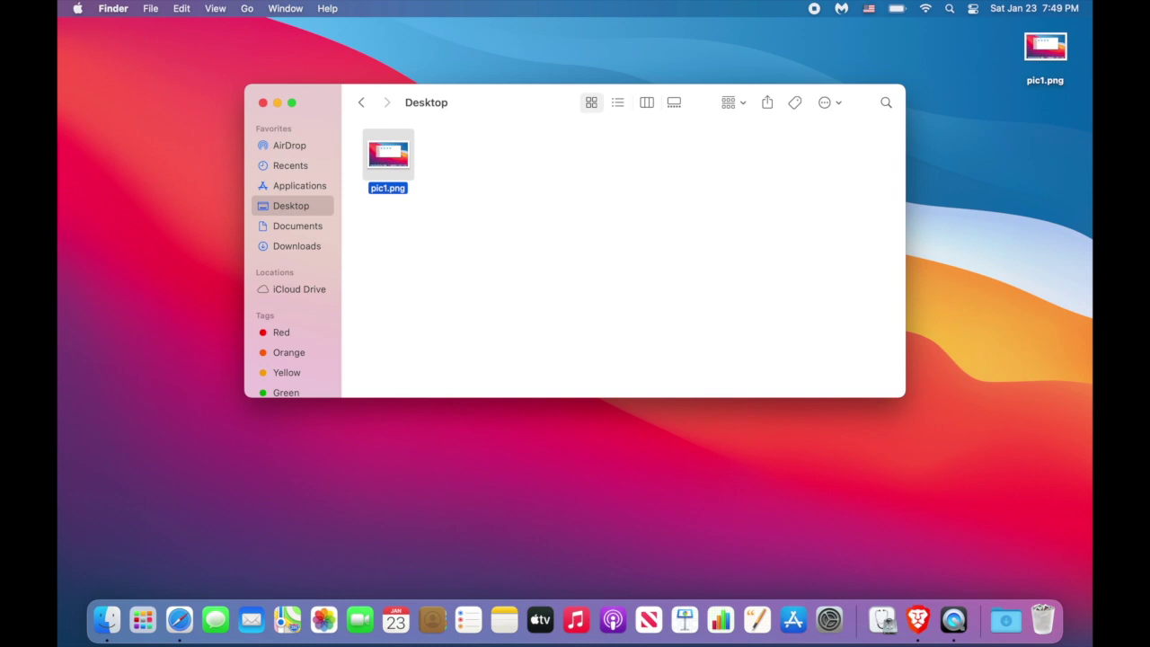
Try renaming pic1.png to start with a dot and dismiss the refusal warning.
key(Return)
text(.)
key(Return)
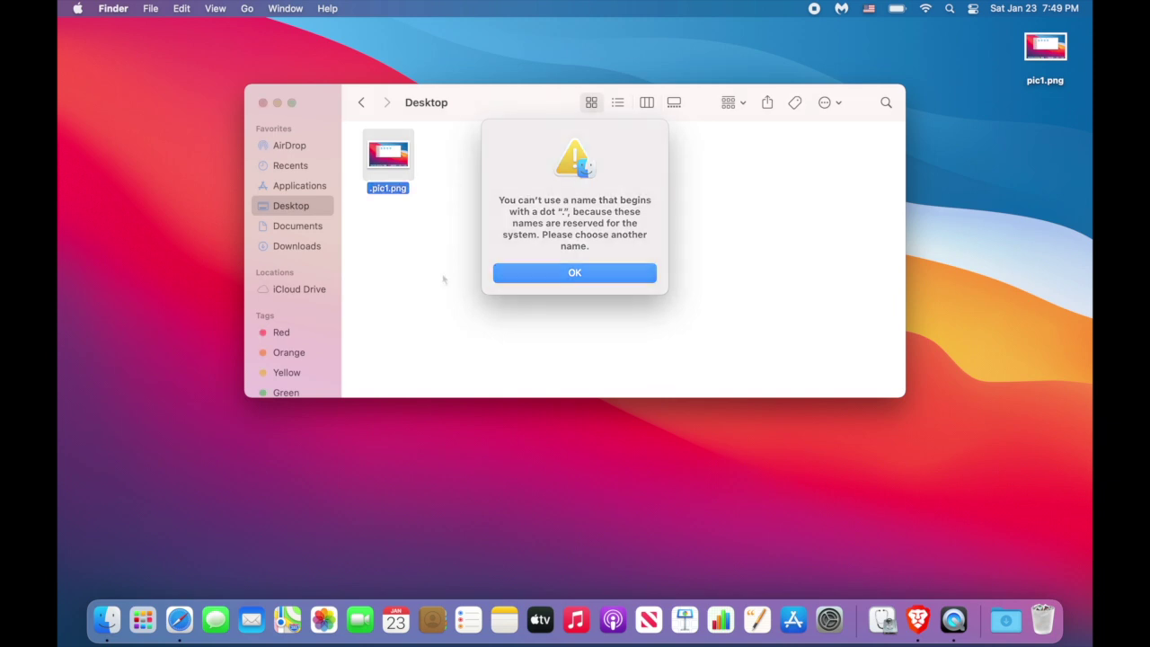
key(Return)
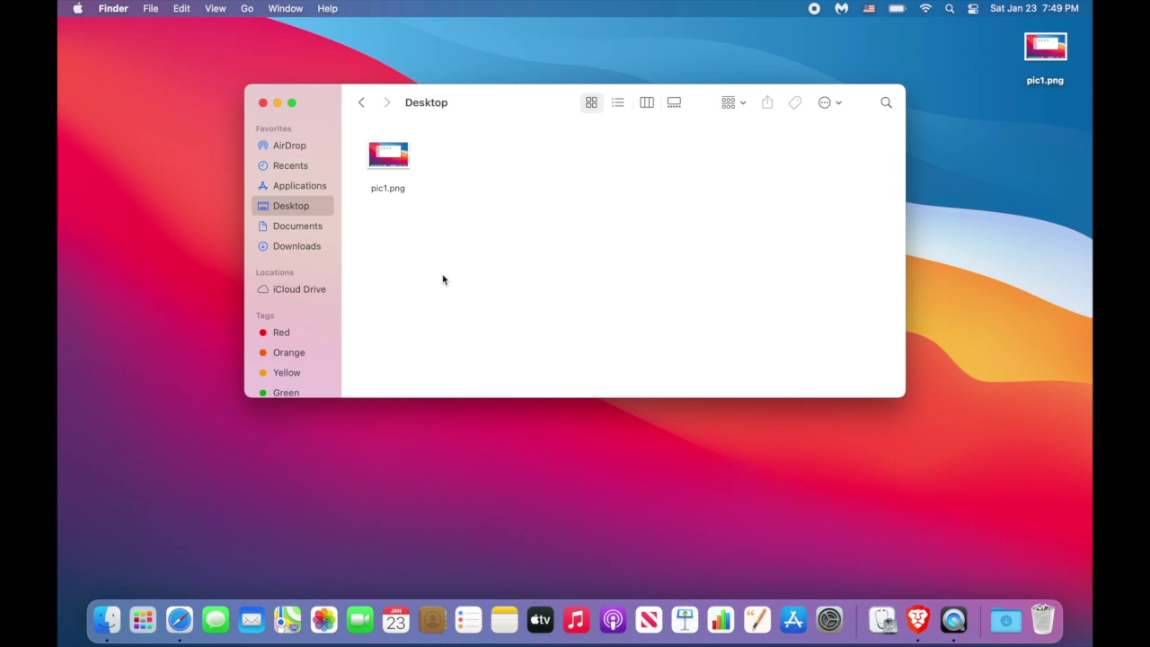
Open Terminal at the Desktop folder and run mv pic1.png .pic1.png to hide the picture.
key(super+Up)
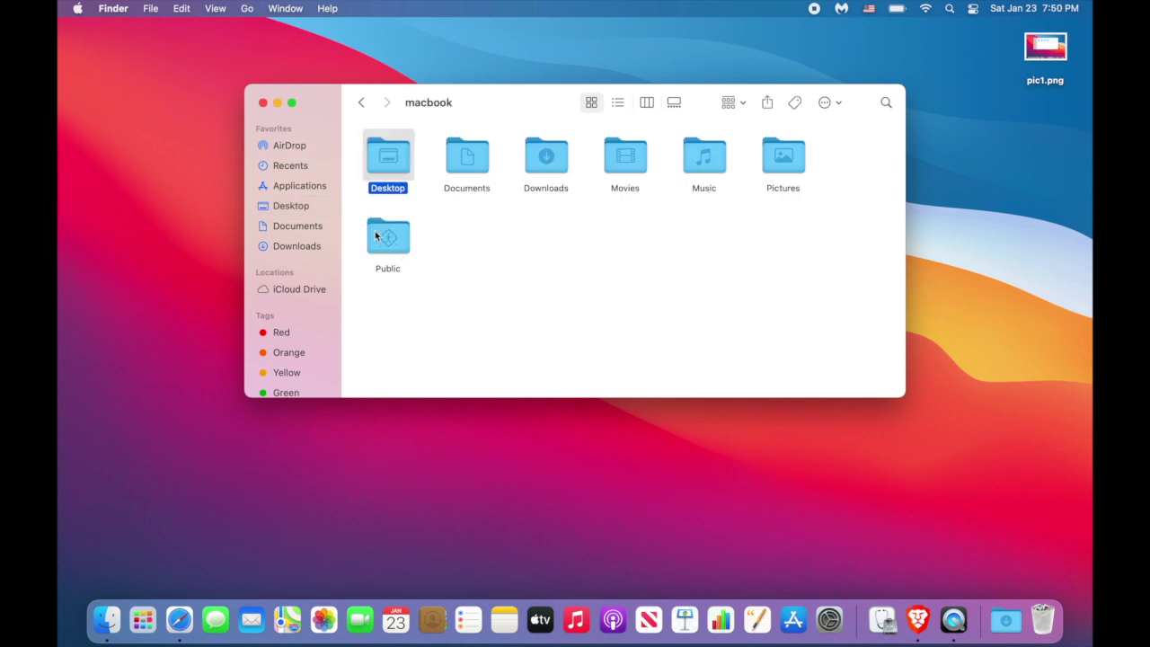
right_click(392, 153)
mouse_move(433, 398)
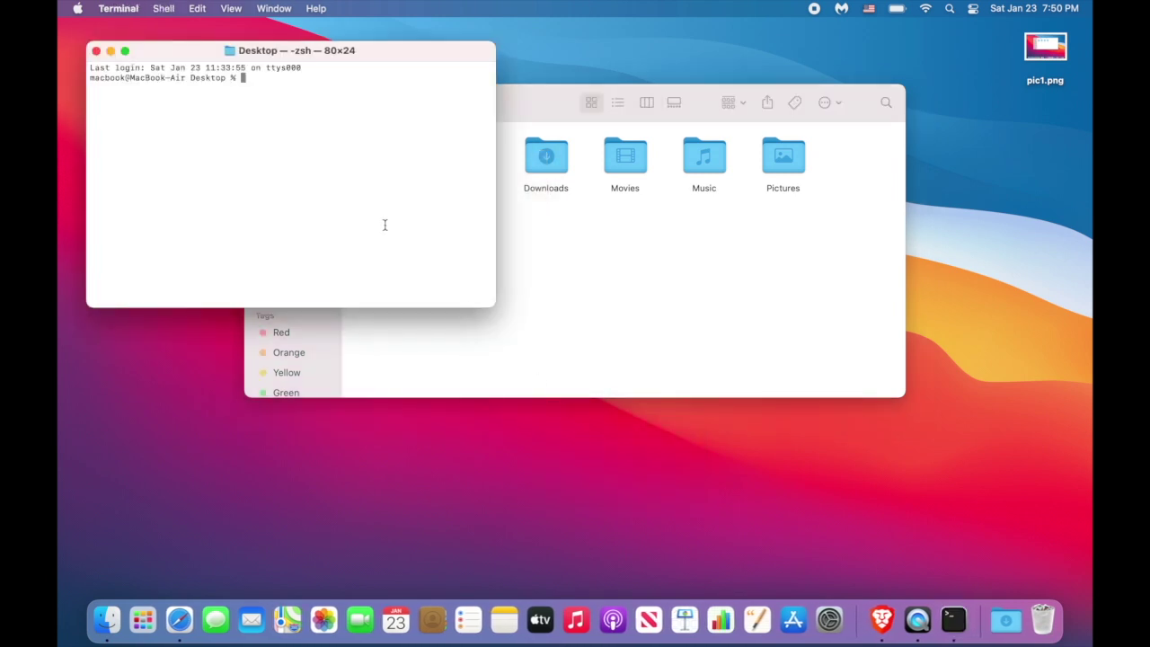
text(mv pic1.png)
text(.pic1.png)
key(Return)
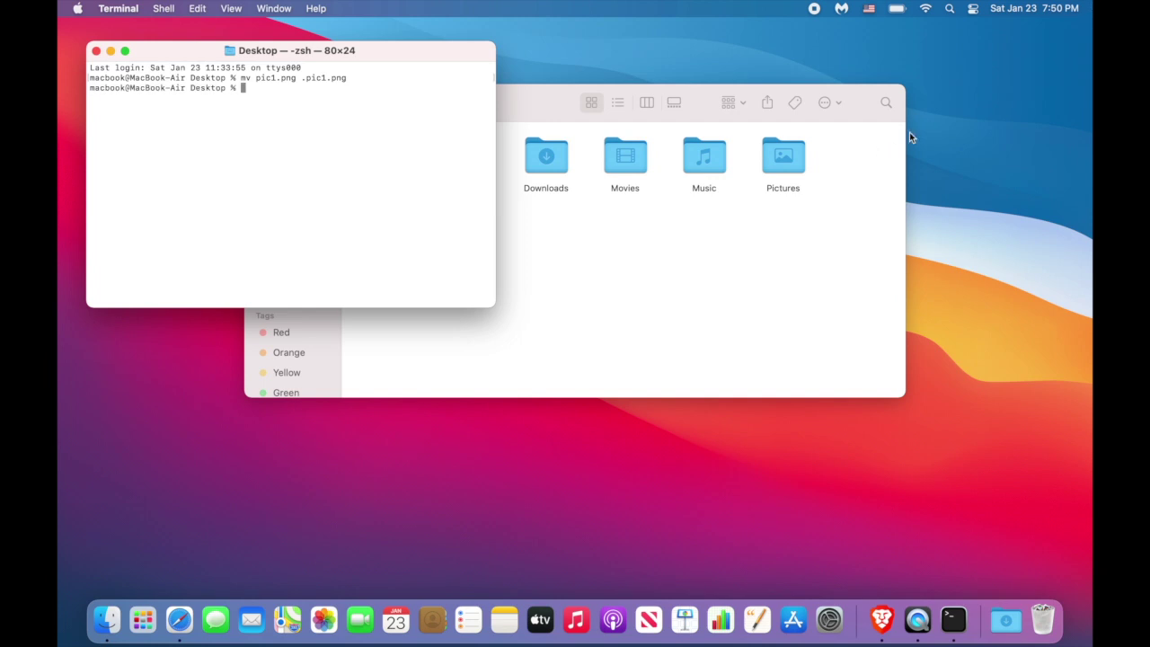
Open the Desktop folder in Finder and toggle hidden files on and off to check.
click(647, 260)
click(396, 167)
double_click(396, 167)
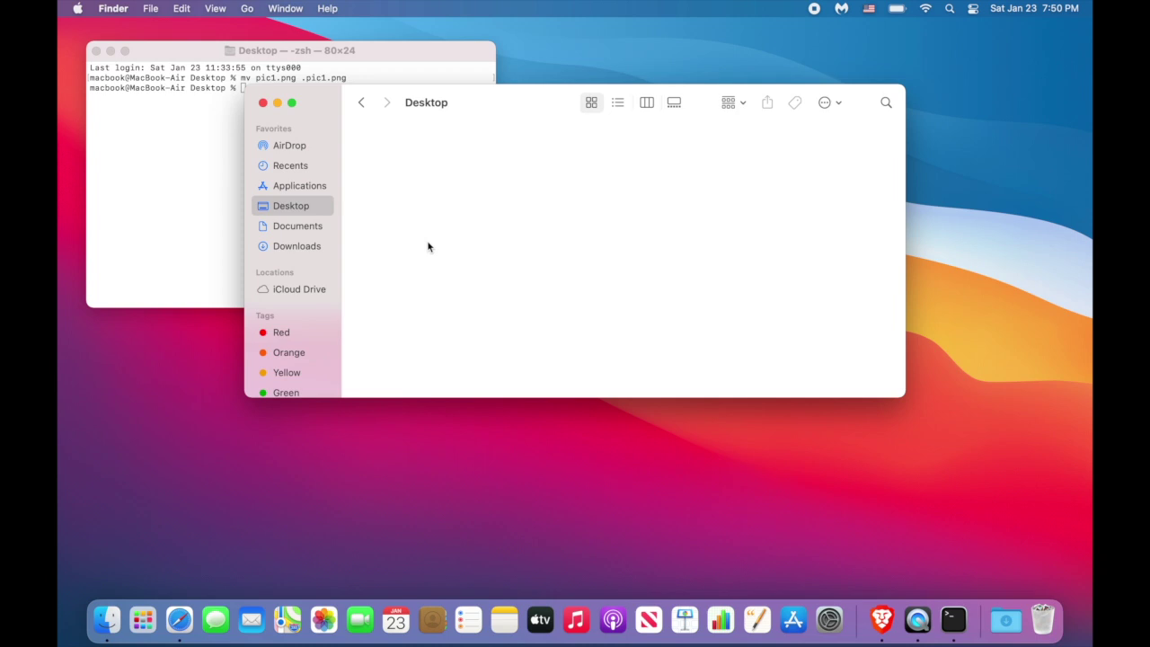
key(super+shift+period)
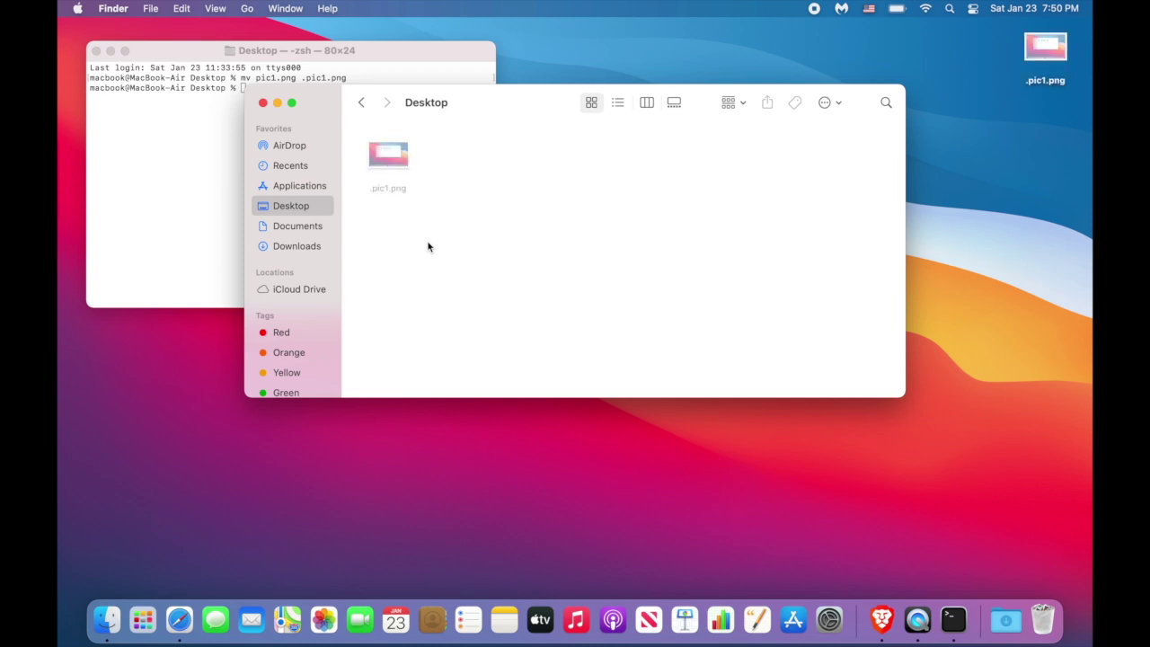
key(super+shift+period)
key(super+shift+period)
key(super+shift+period)
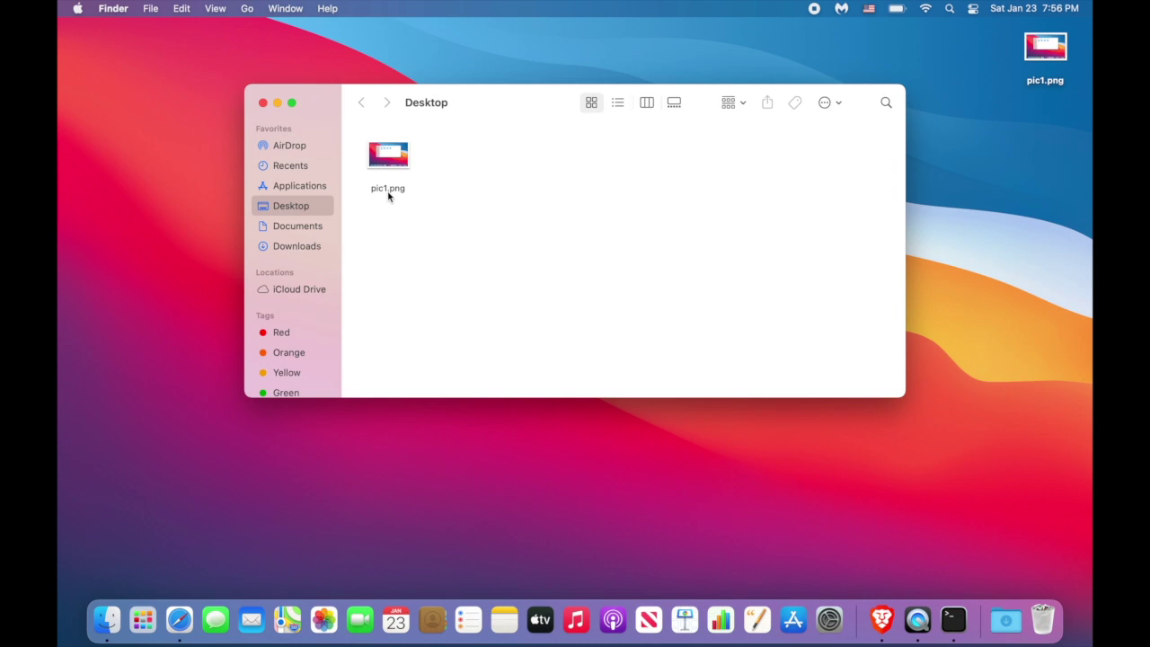
Change pic1.png's extension to .sys, confirming Use .sys.
click(397, 194)
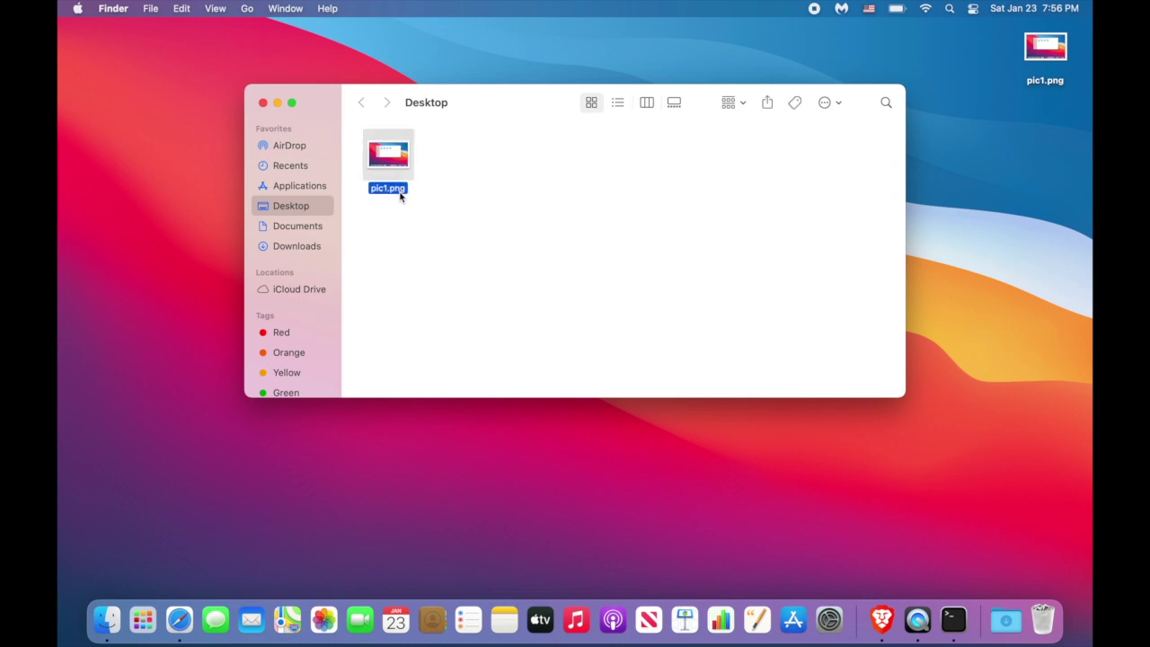
click(397, 191)
key(Right)
key(shift+Right)
key(shift+Right)
key(shift+Right)
key(shift+Right)
text(.sys)
key(Return)
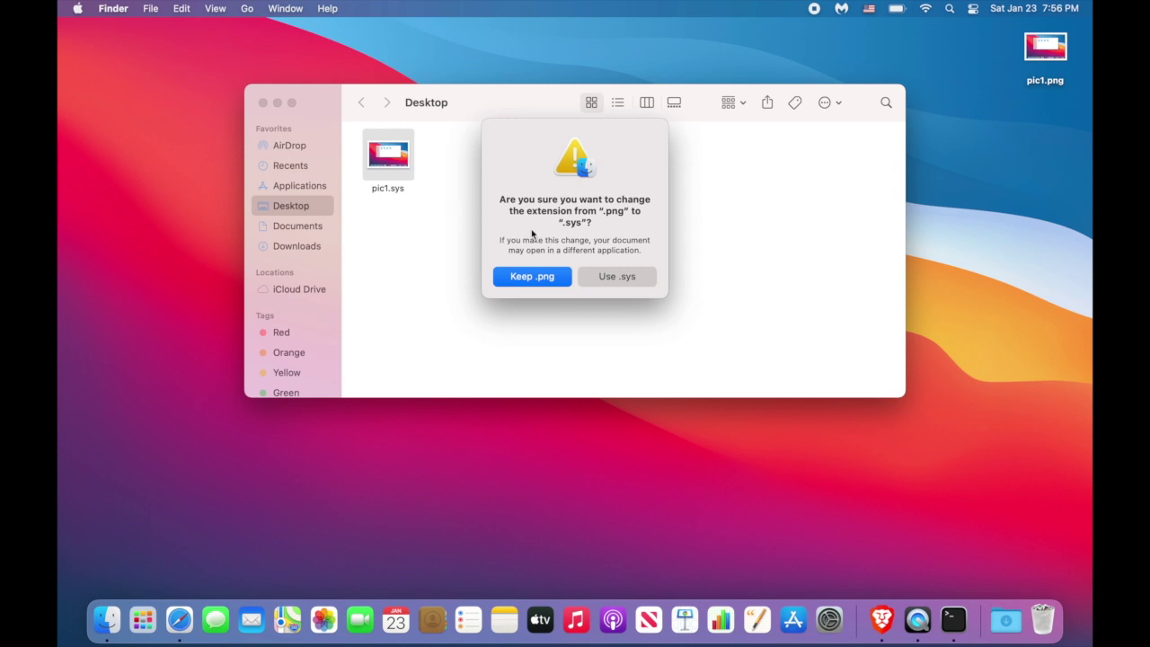
click(618, 278)
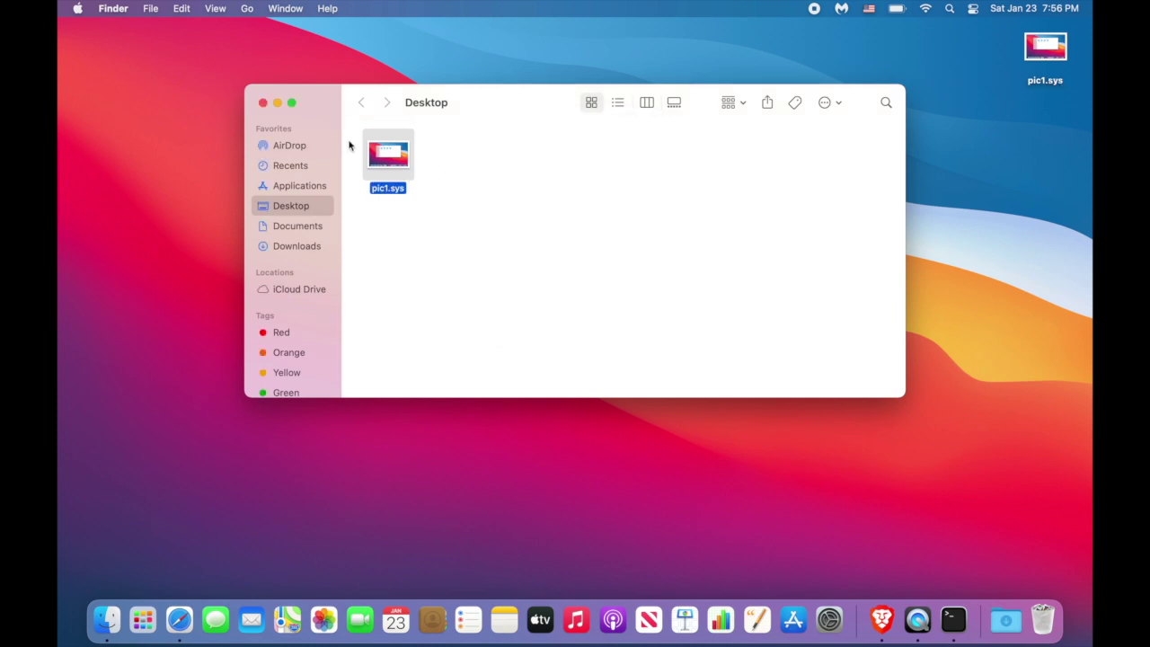
Reopen the Desktop window and try opening pic1.sys.
click(264, 103)
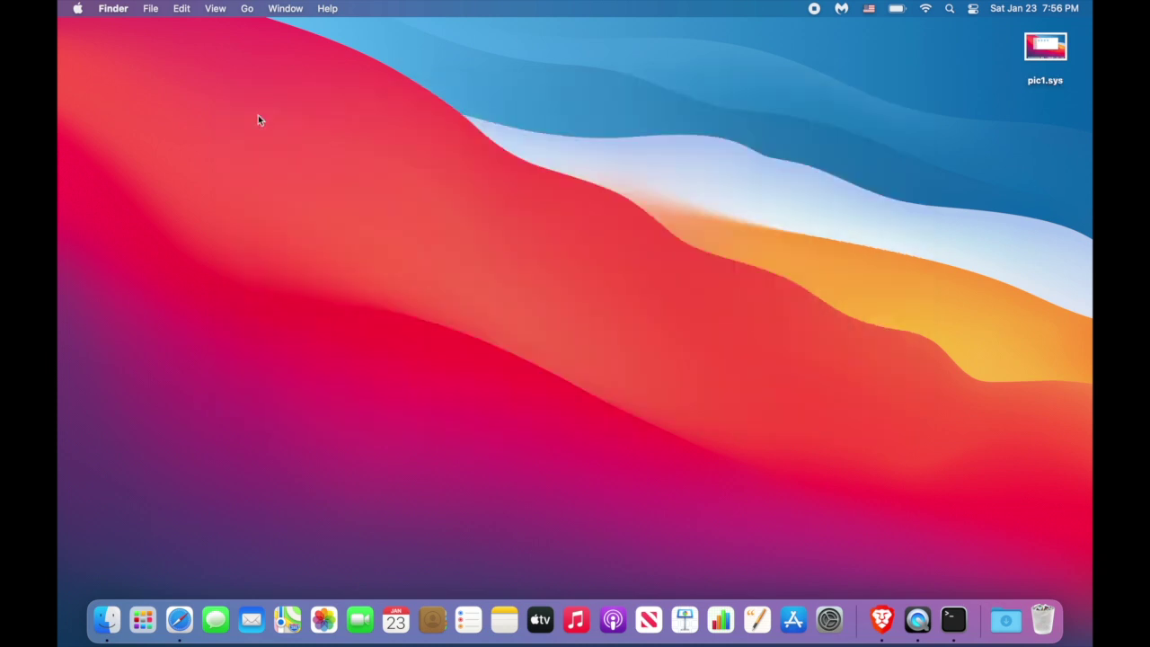
click(118, 601)
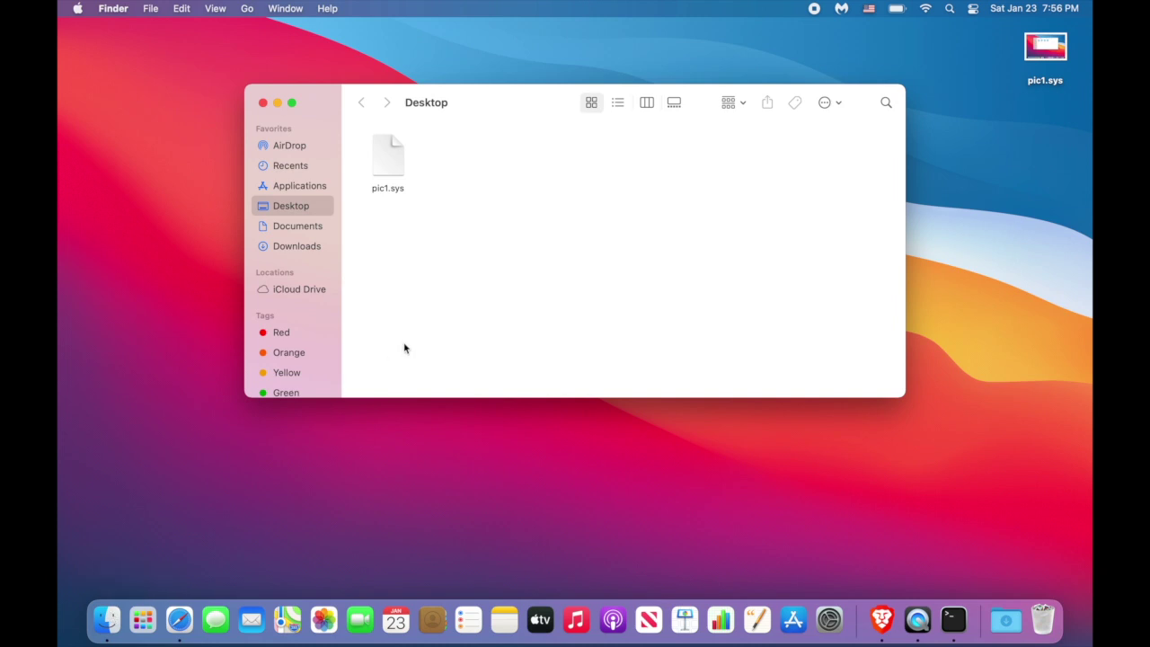
double_click(385, 166)
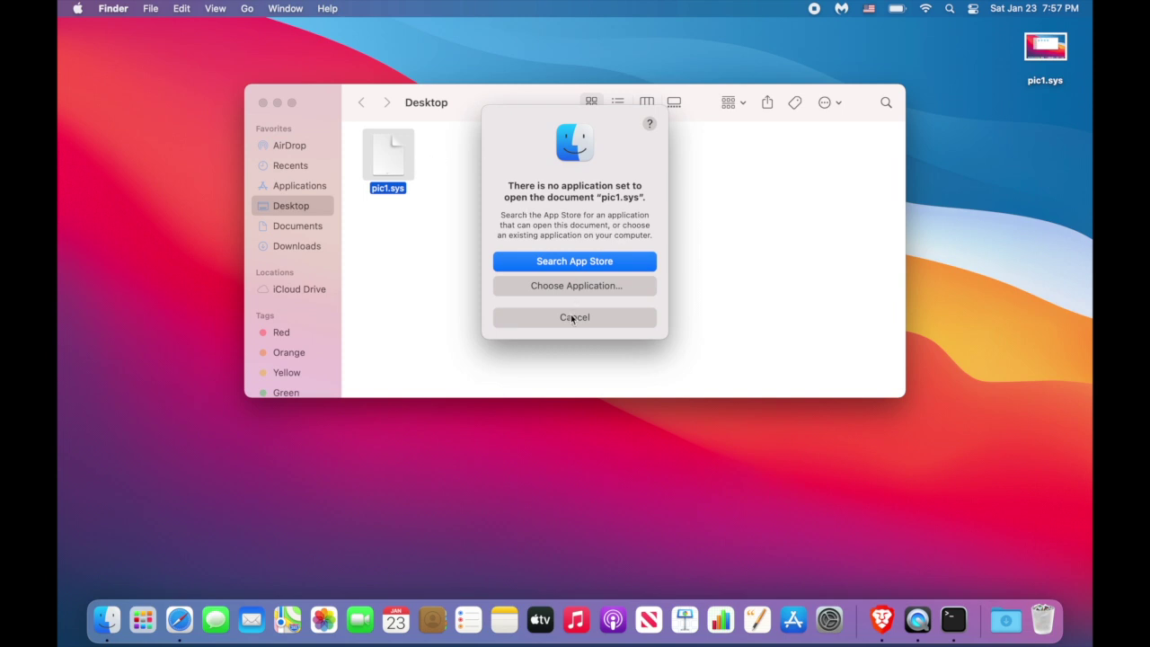
Cancel the no-application alert and view pic1.sys's Get Info details.
click(573, 316)
click(400, 247)
right_click(384, 169)
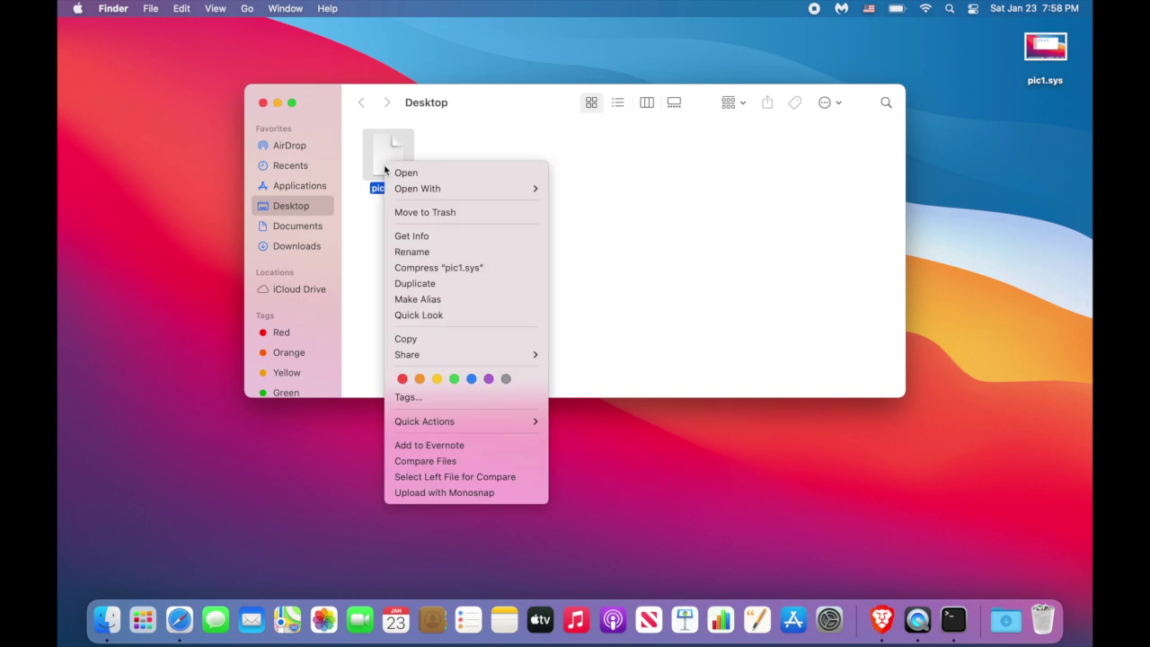
click(426, 237)
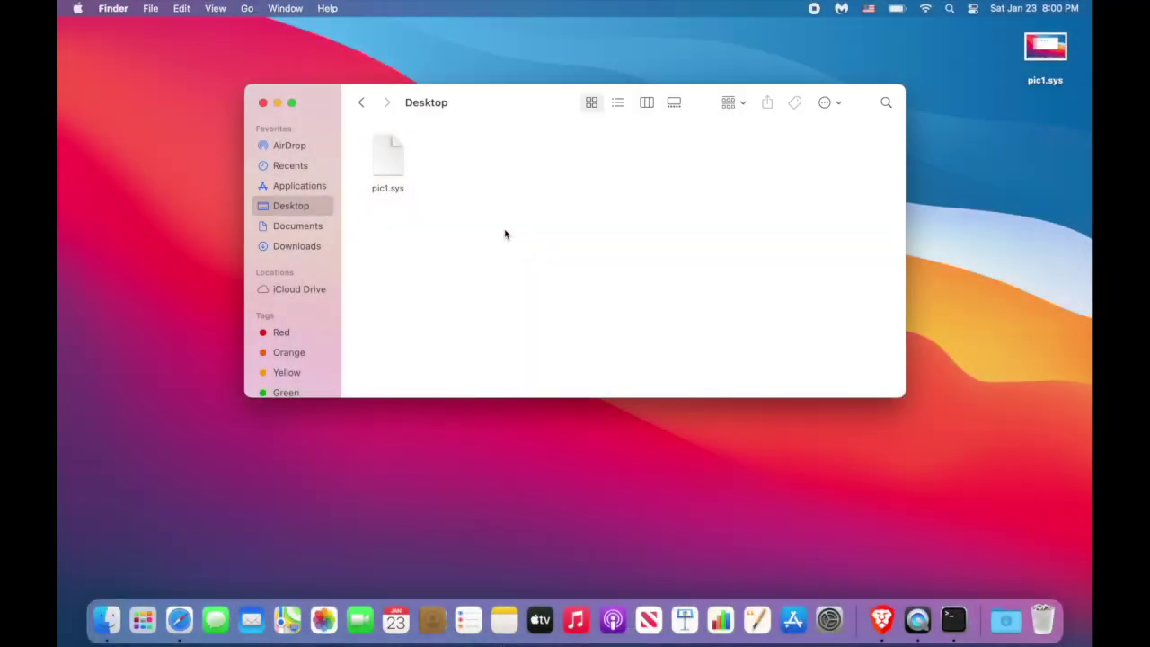
right_click(494, 208)
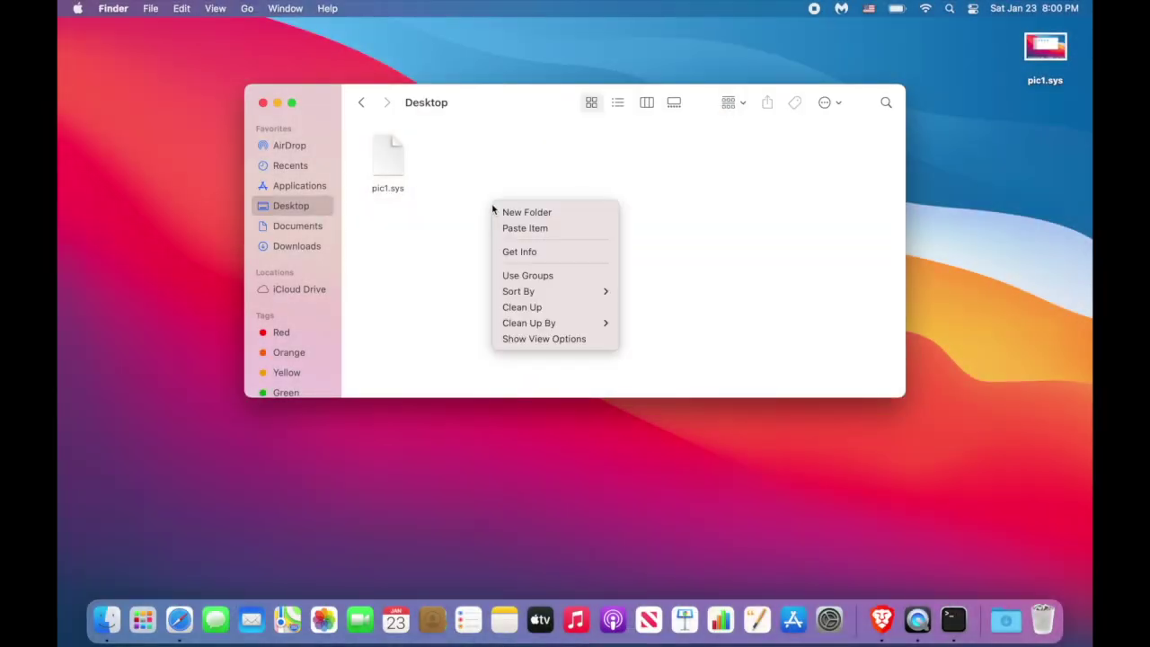
Name the new folder pics and move pic1.sys into it.
click(508, 215)
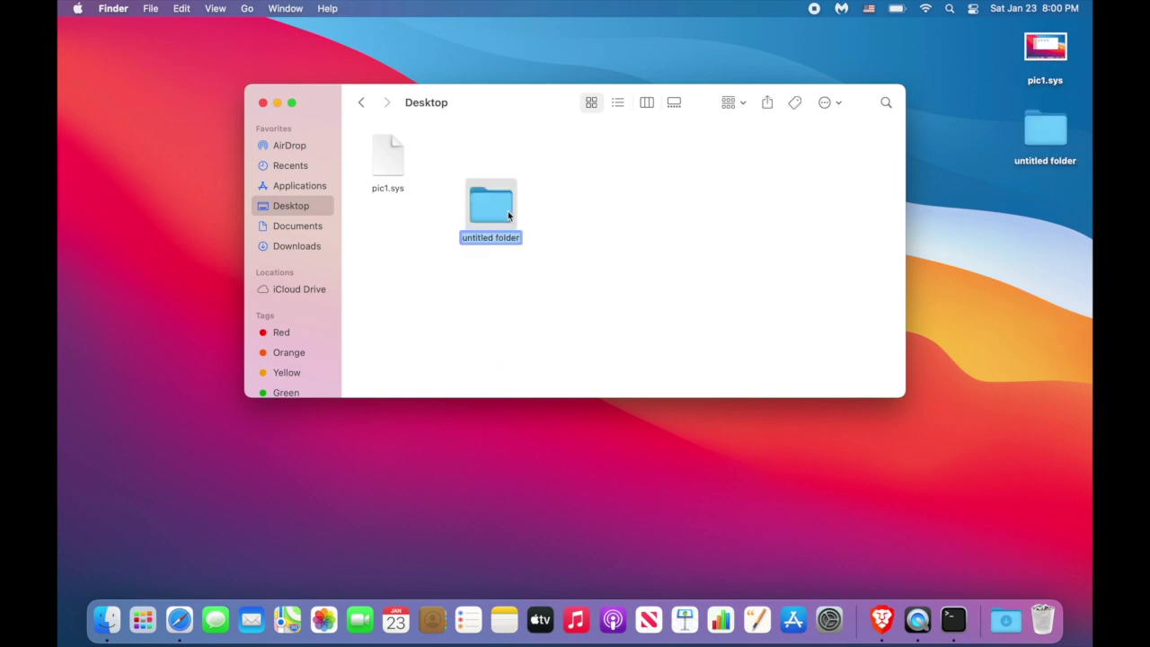
key(BackSpace)
key(BackSpace)
text(pics)
key(Return)
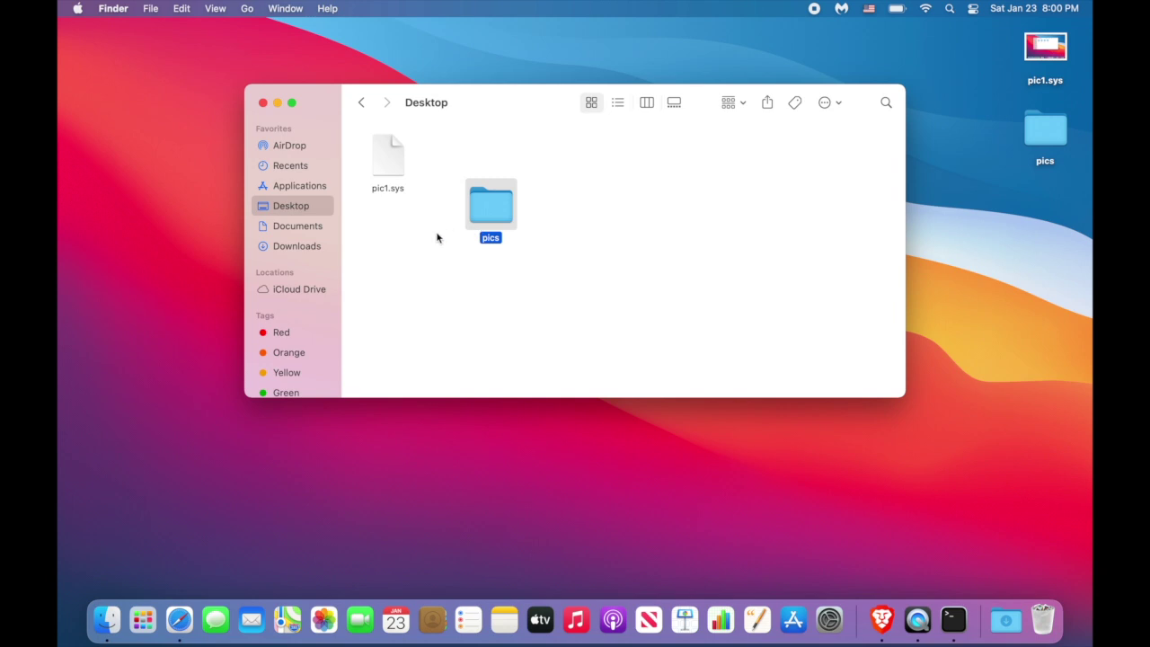
drag(390, 160, 494, 209)
Inside pics, duplicate pic1.sys to create pic1.sys copy through pic1.sys copy 4.
double_click(493, 209)
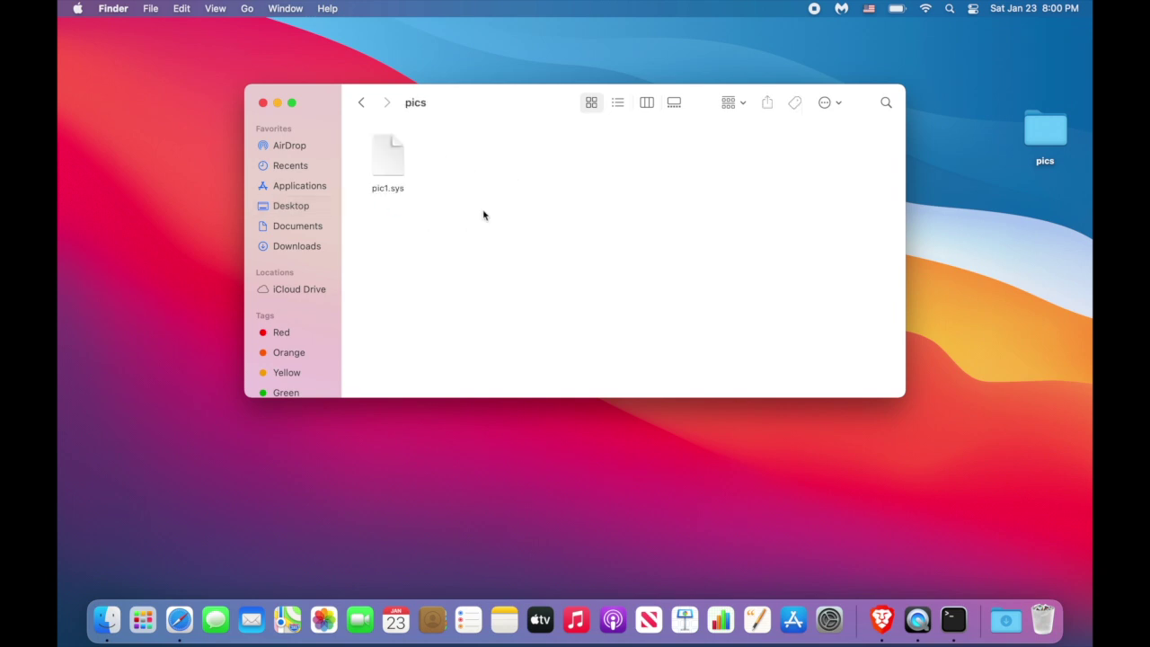
click(394, 164)
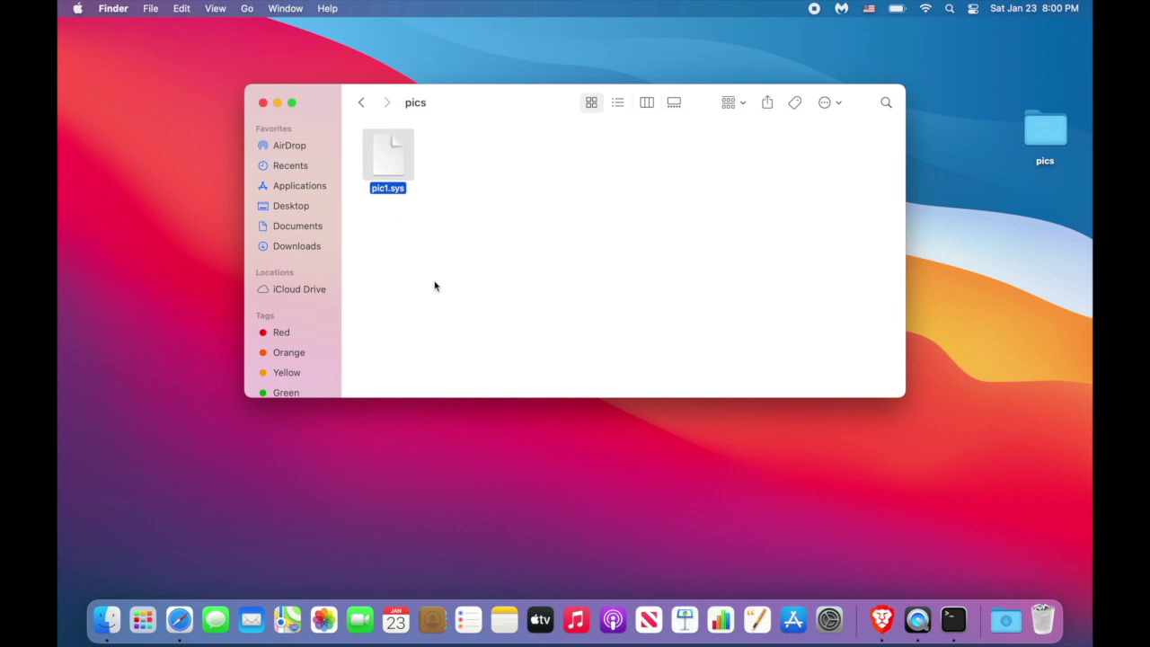
key(super+d)
key(super+d)
key(super+d)
key(super+d)
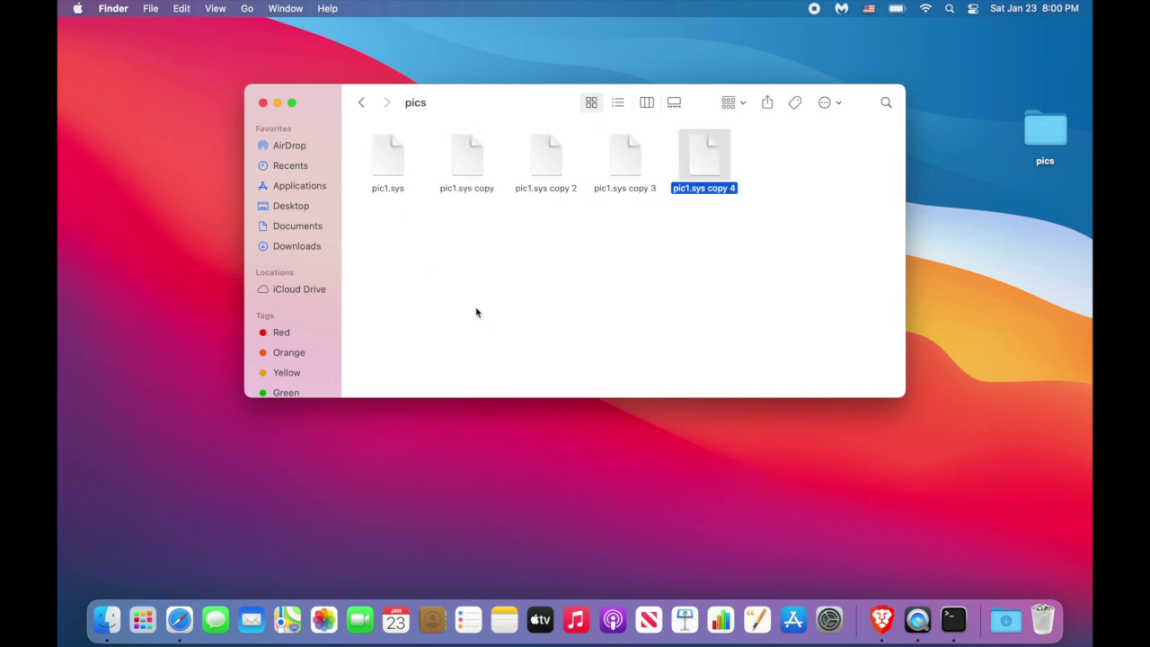
click(476, 313)
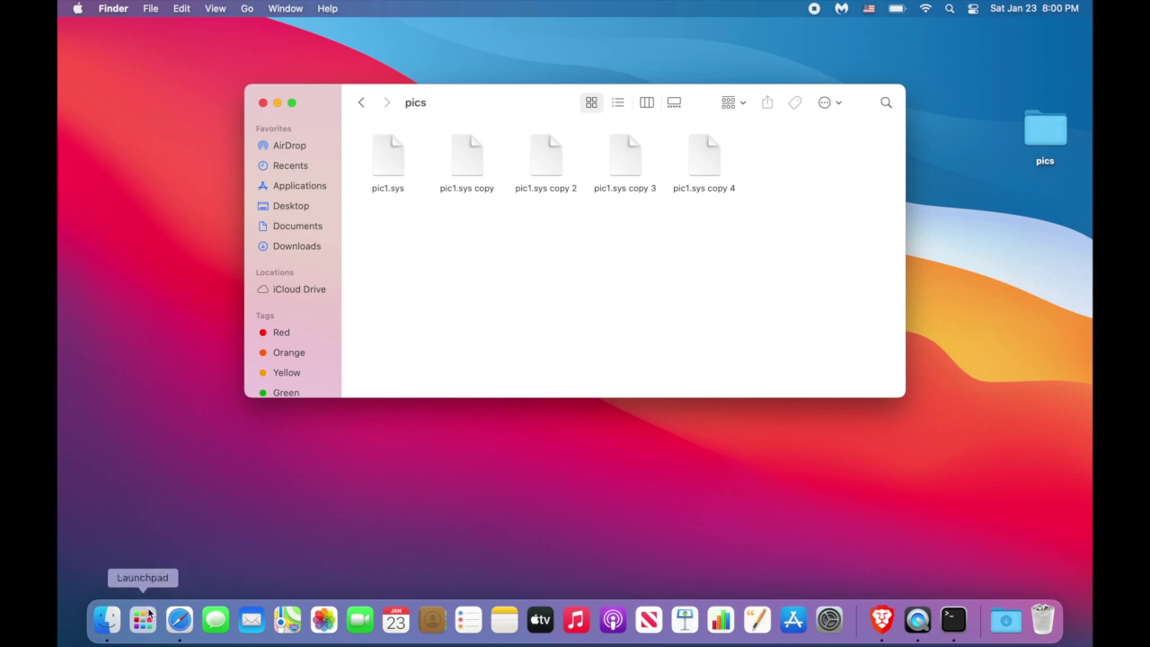
Launch Disk Utility via a Spotlight search for 'disk util'.
key(super+space)
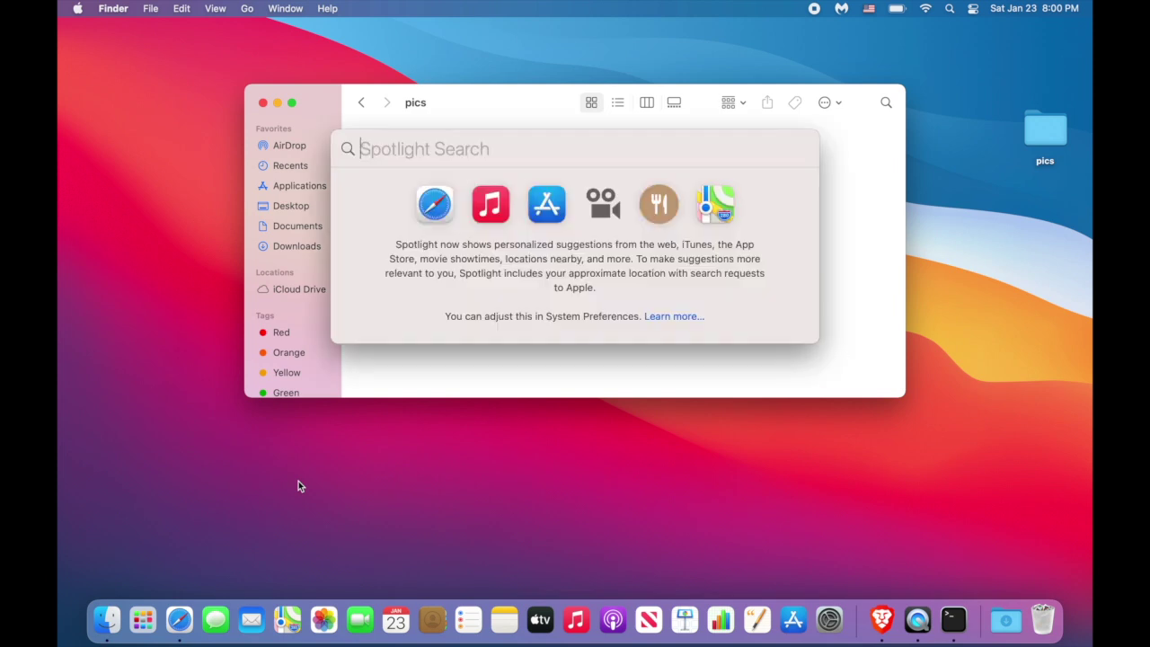
text(disk util)
key(Return)
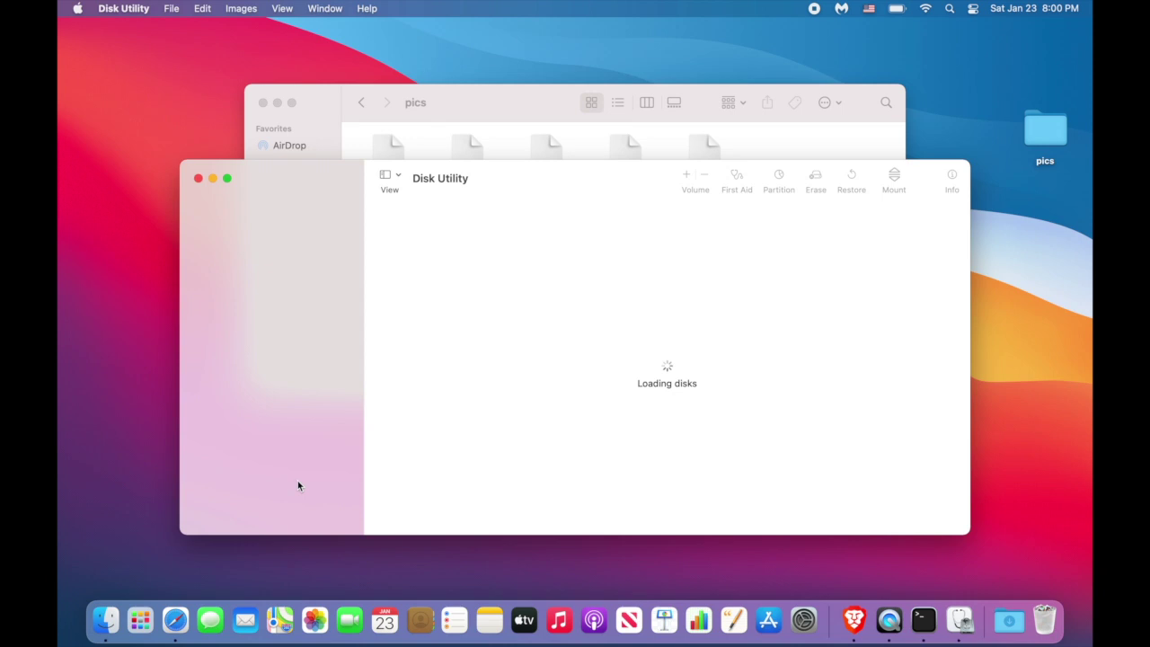
Choose File > New Image > Image from Folder and select the pics folder.
click(173, 9)
mouse_move(180, 33)
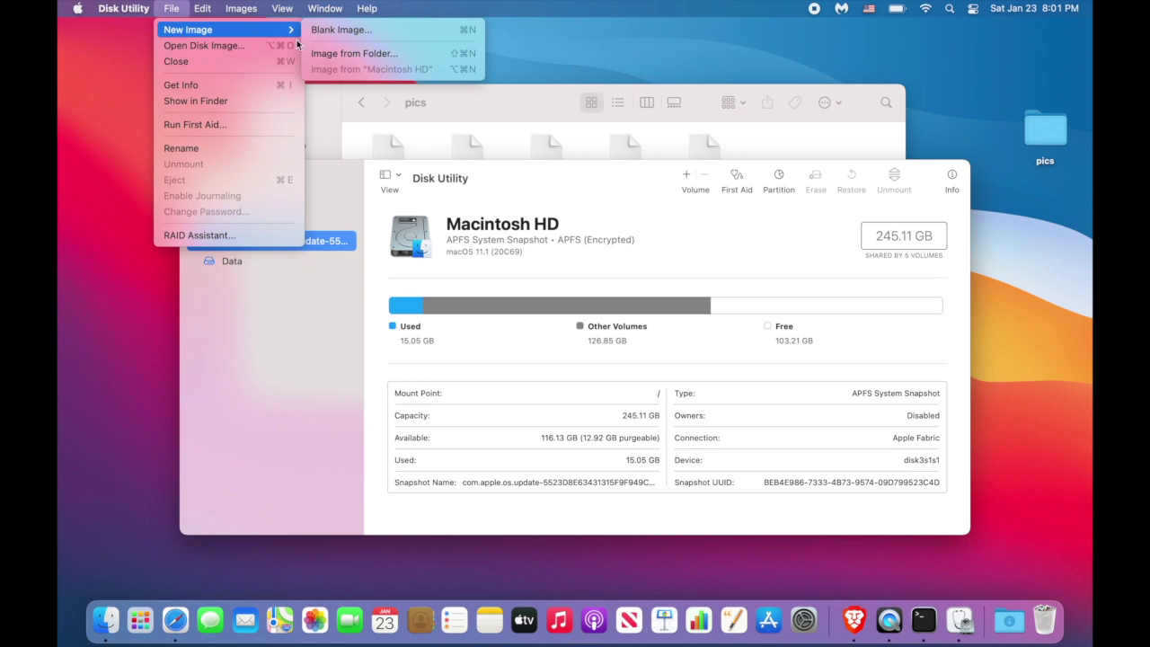
click(329, 56)
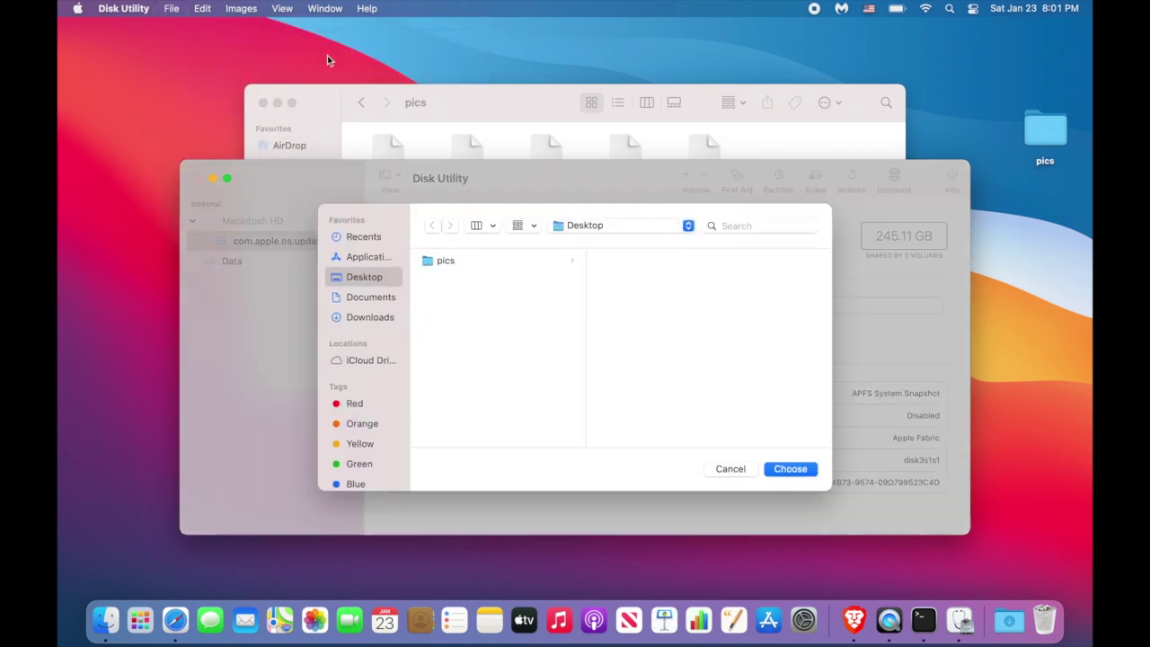
click(445, 262)
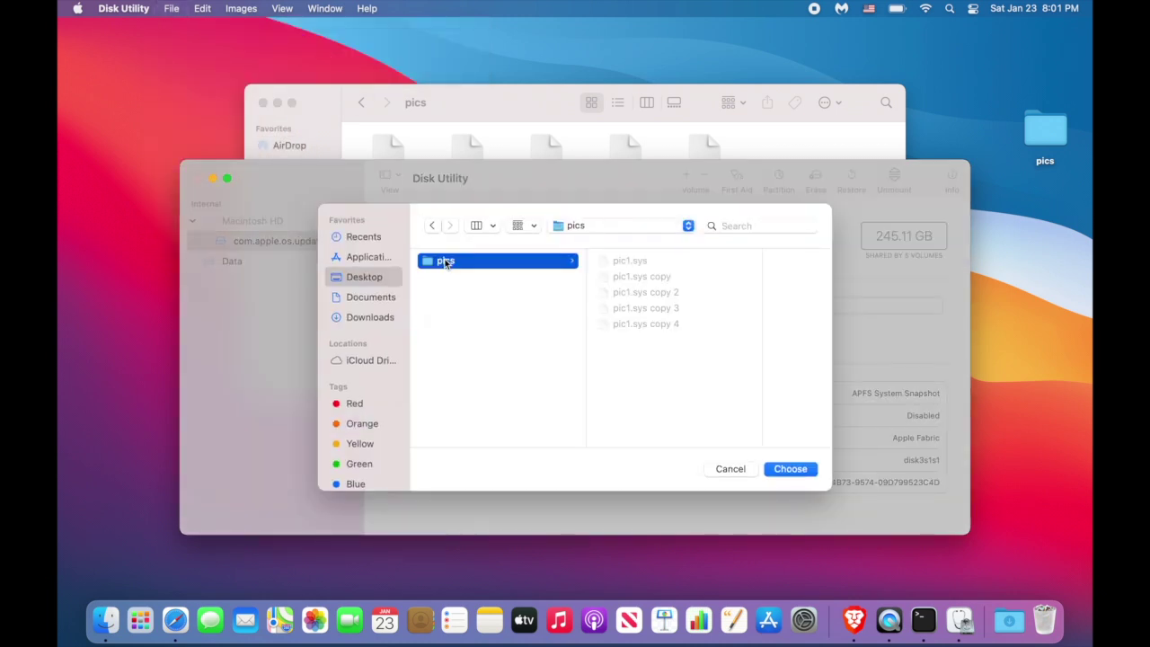
click(792, 469)
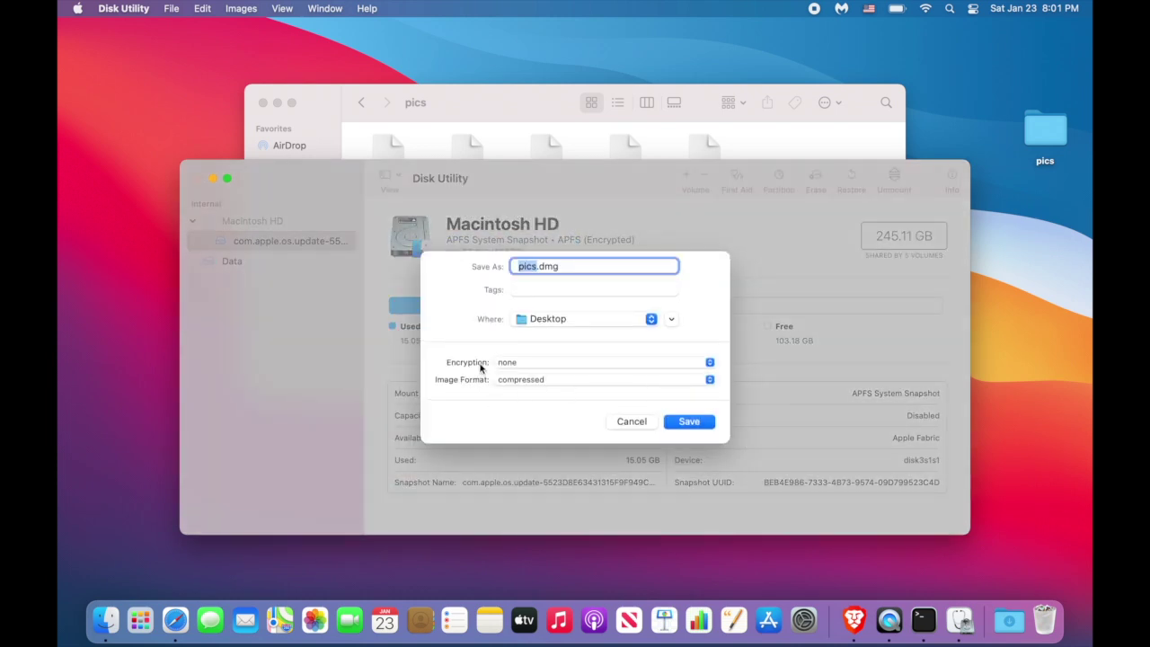
Encrypt the image with 128-bit AES and a verified password, and save pics.dmg to the Desktop.
click(508, 364)
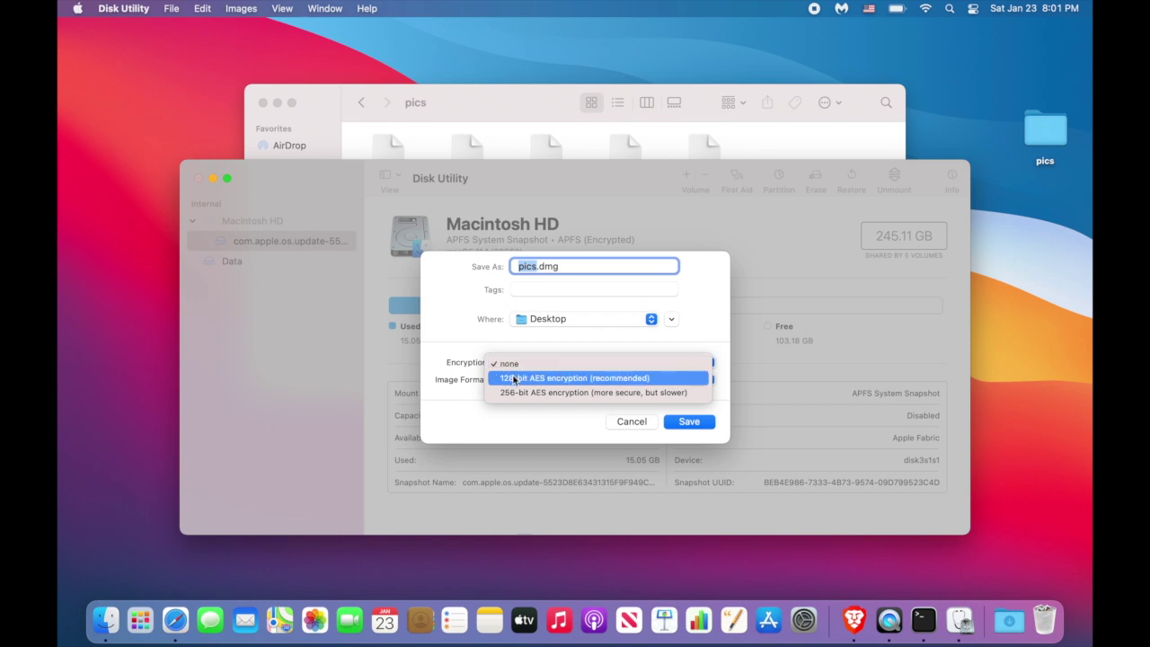
click(514, 378)
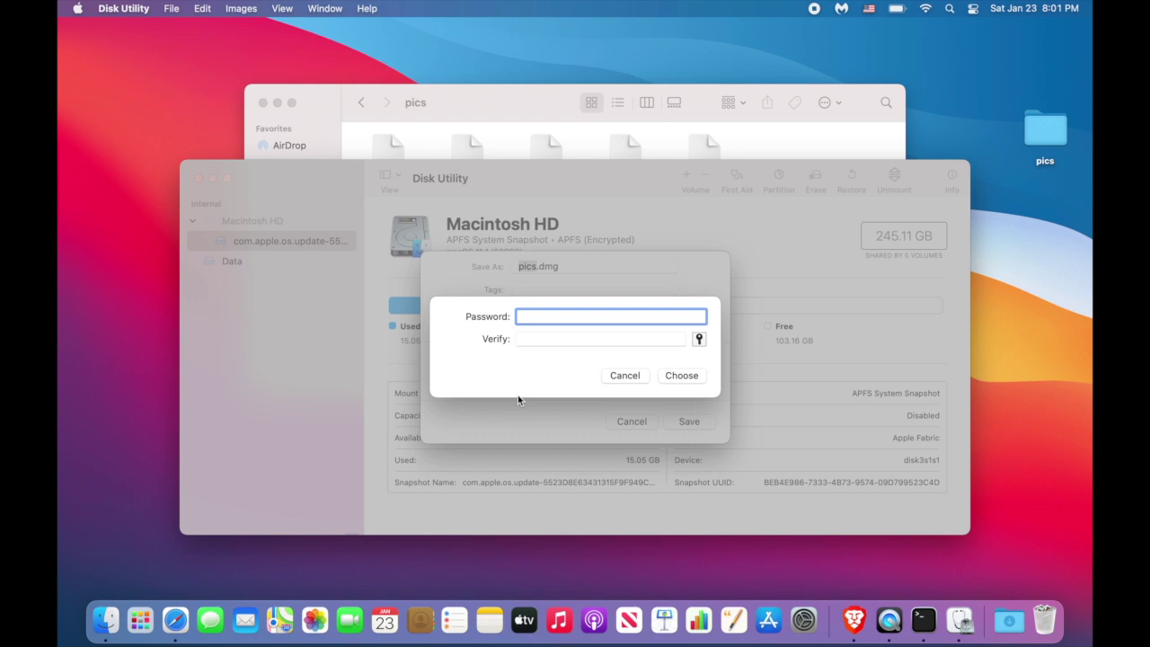
text(••••)
click(535, 340)
text(••••)
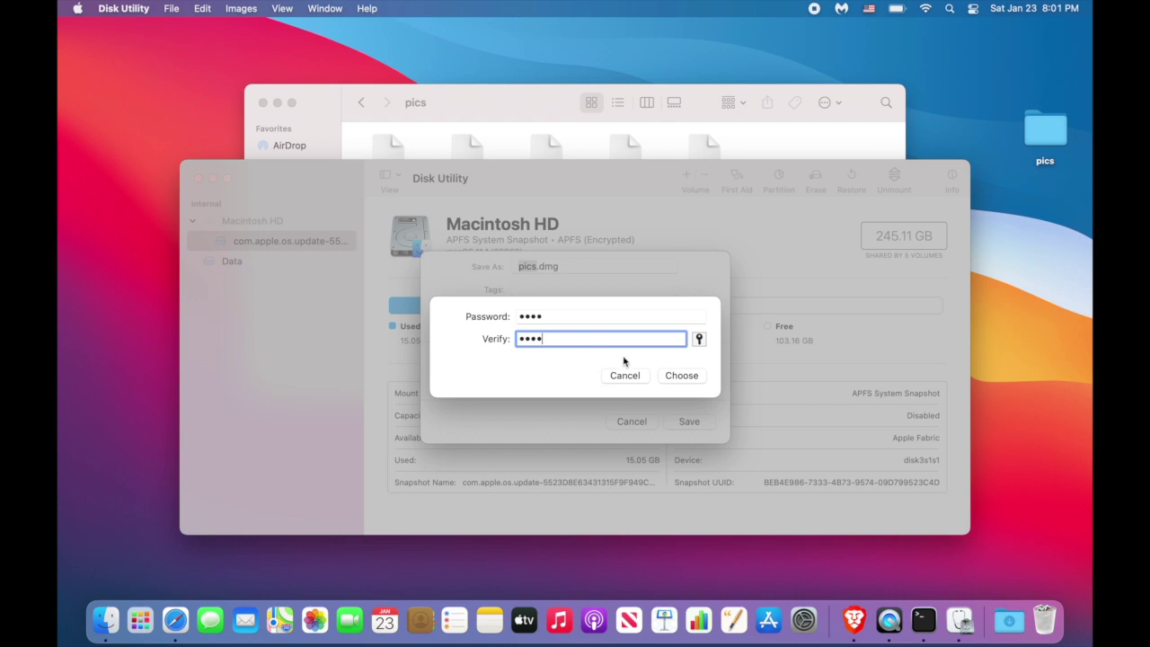
click(673, 377)
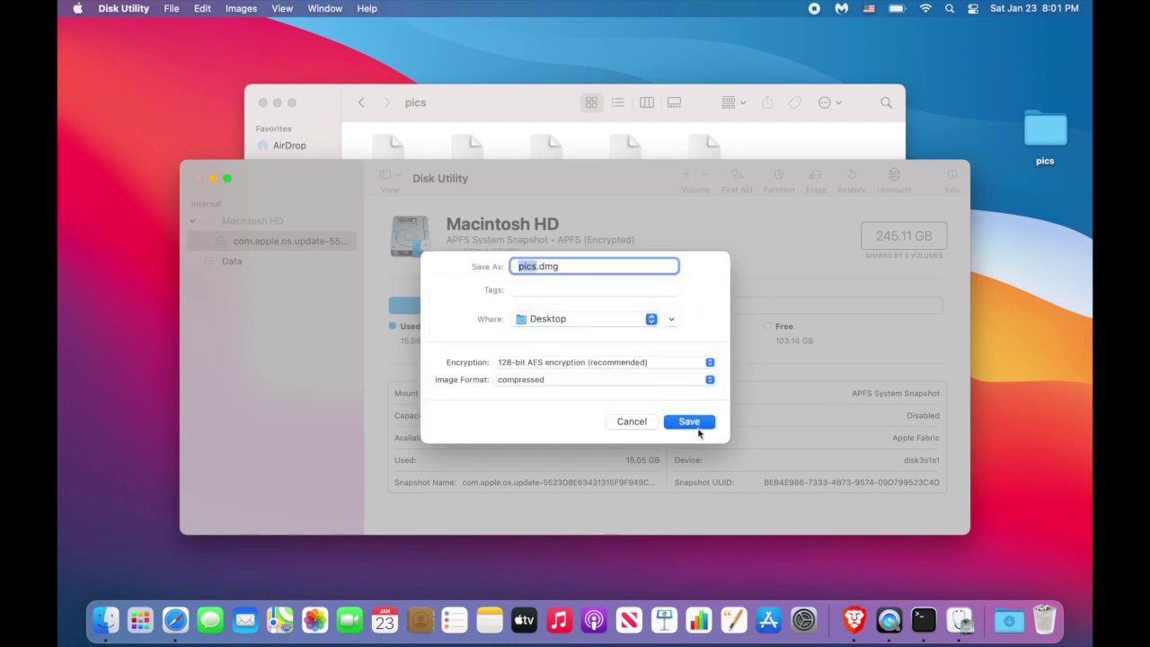
click(695, 426)
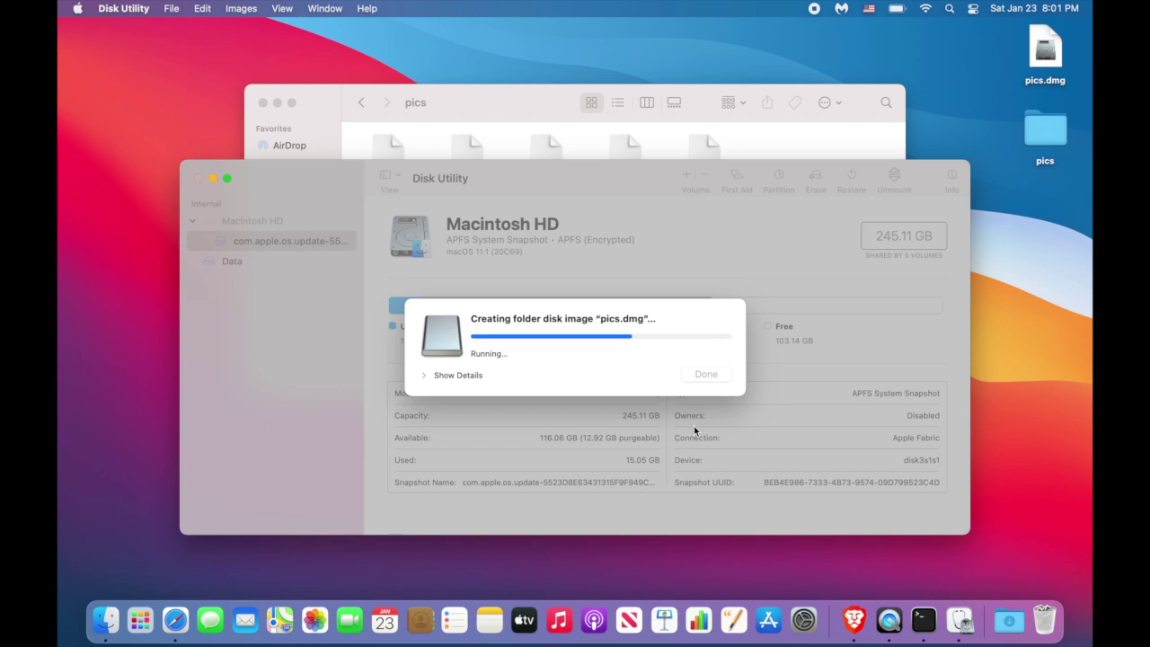
click(705, 377)
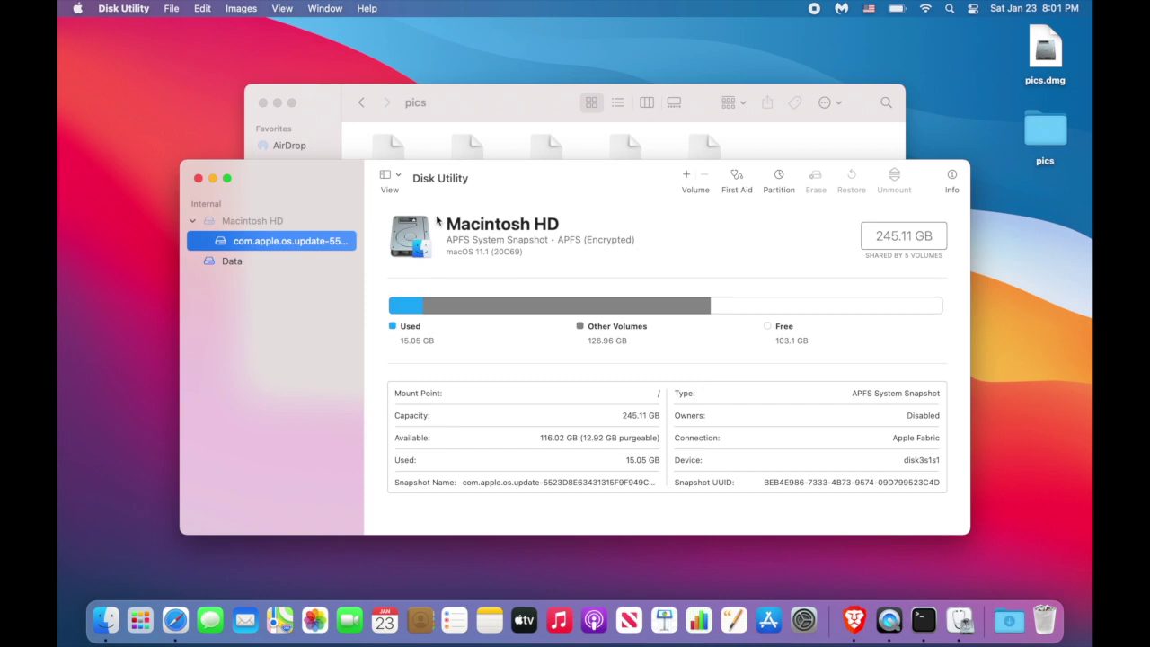
Close Disk Utility and go up to the Desktop folder to select pics.dmg.
click(198, 178)
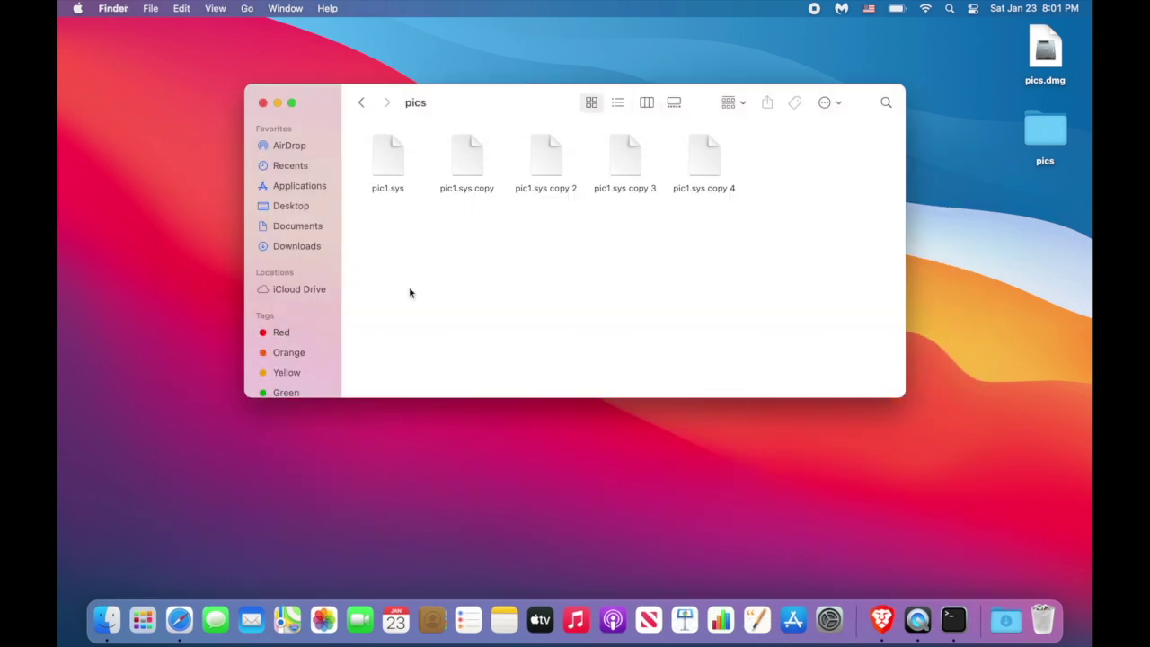
key(super+Up)
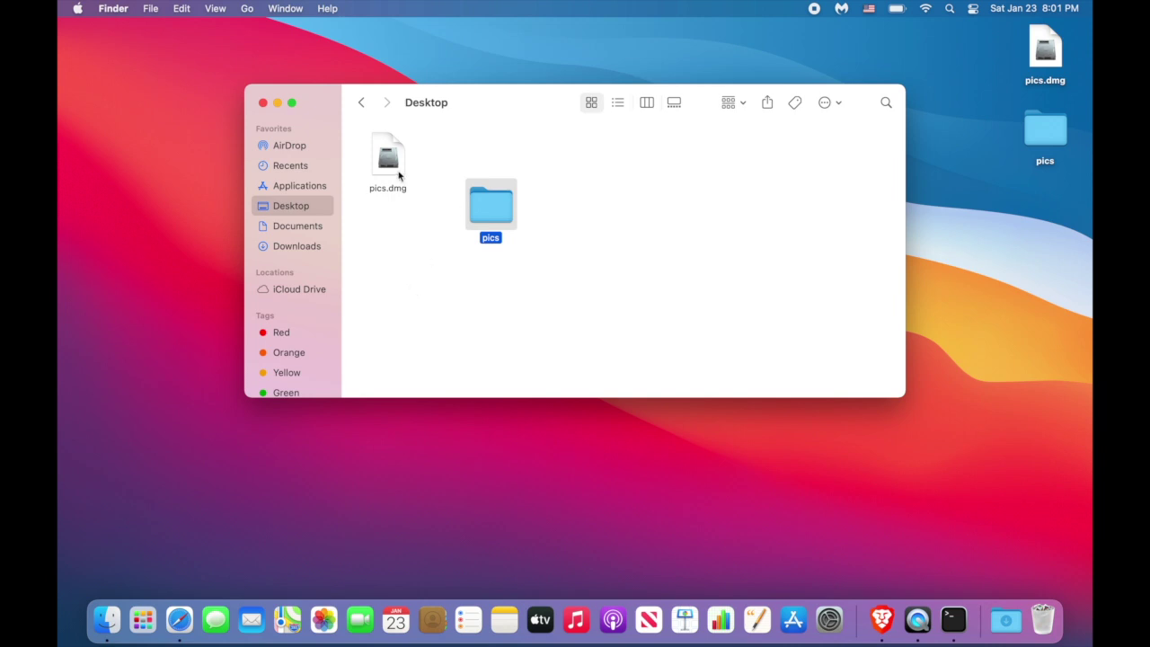
click(393, 176)
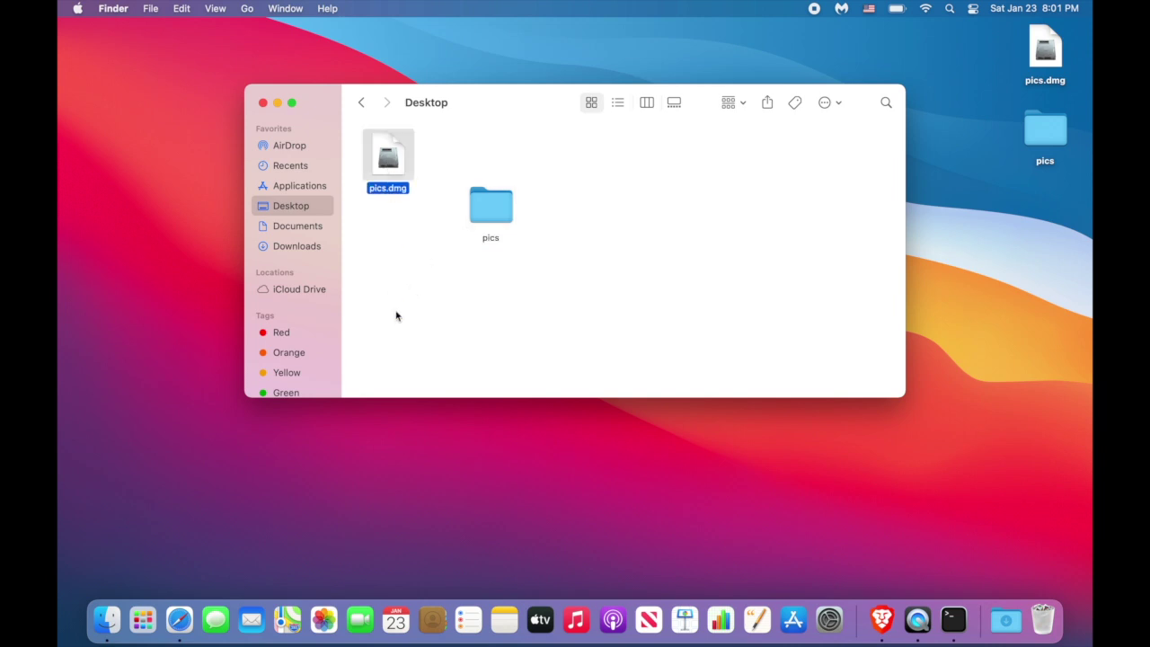
Mount pics.dmg by entering its password, then close the mounted pics volume window.
double_click(387, 171)
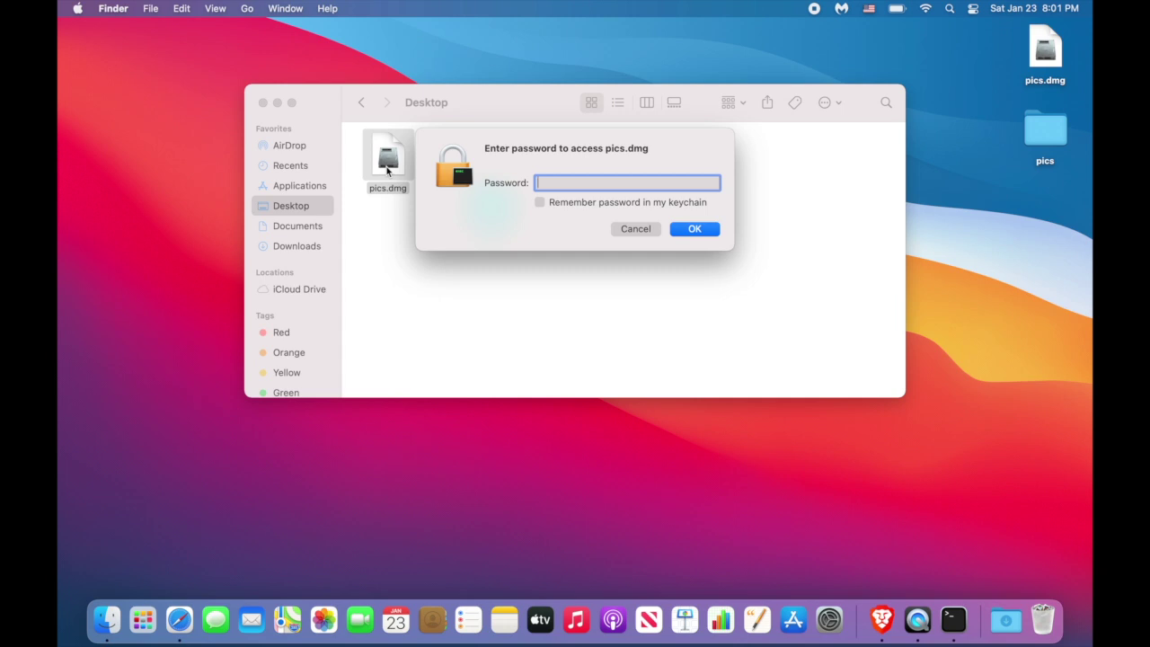
text(1234)
key(Return)
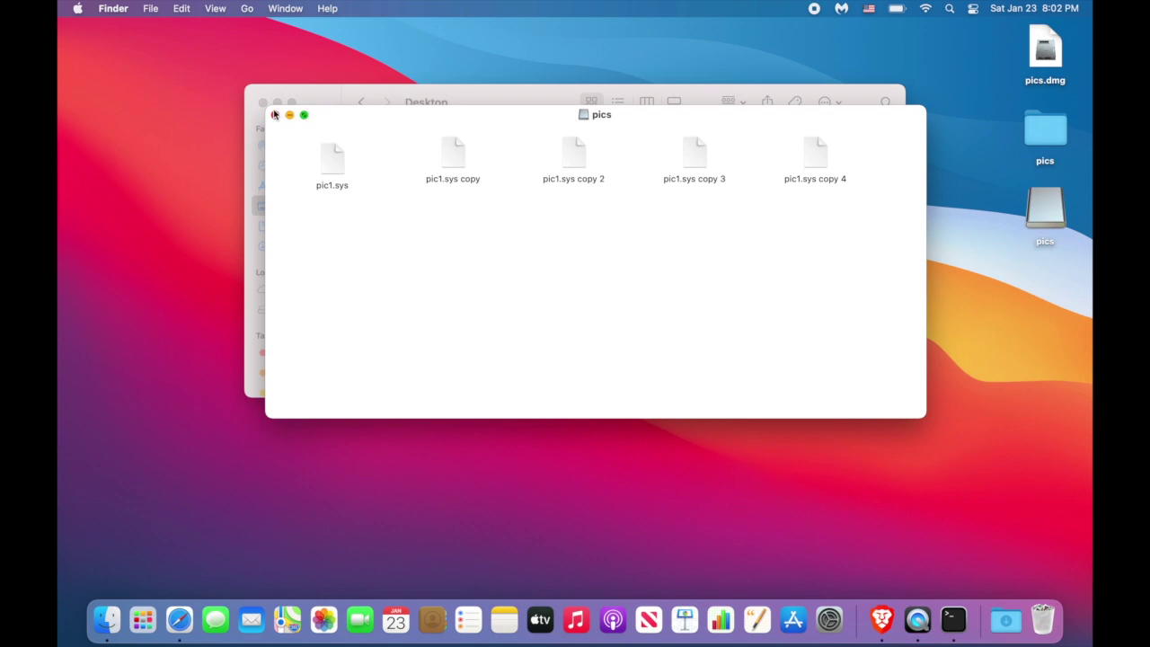
click(276, 115)
click(415, 255)
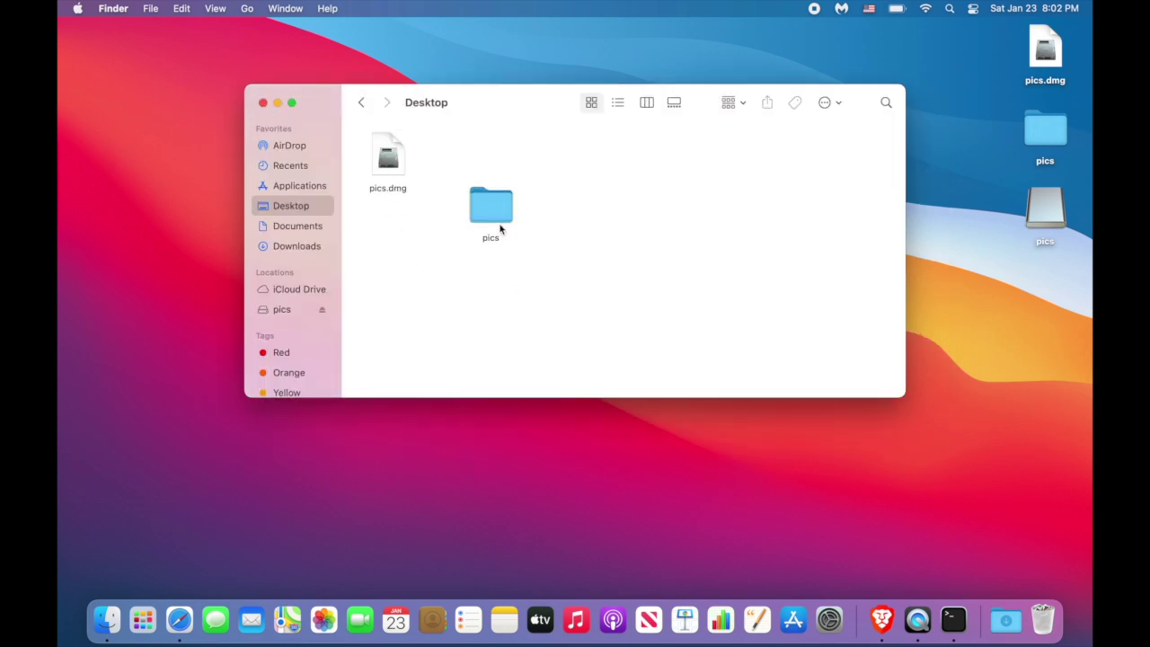
Select the pics folder, delete it immediately, and confirm Delete in the permanent-deletion dialog.
click(492, 220)
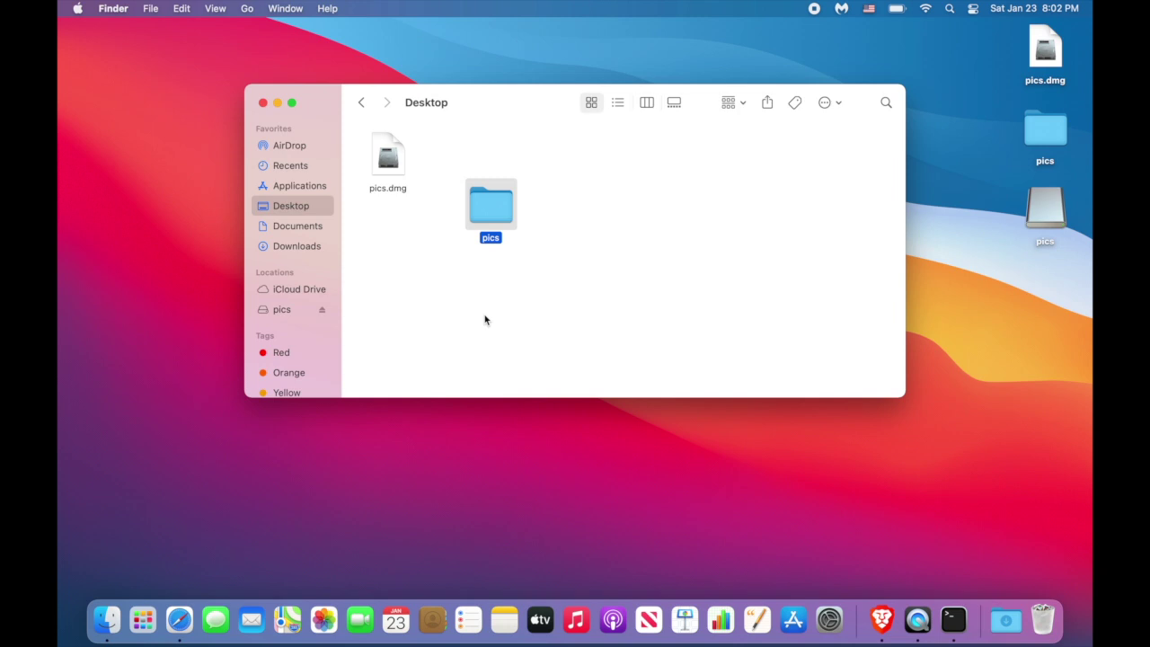
key(super+BackSpace)
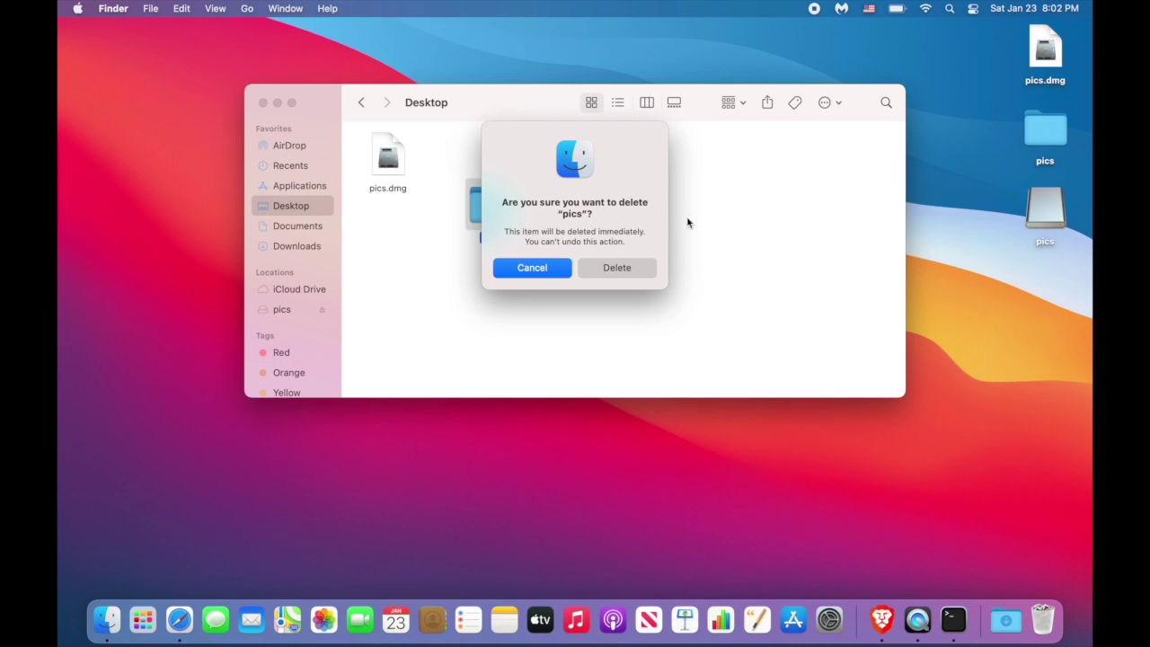
click(631, 270)
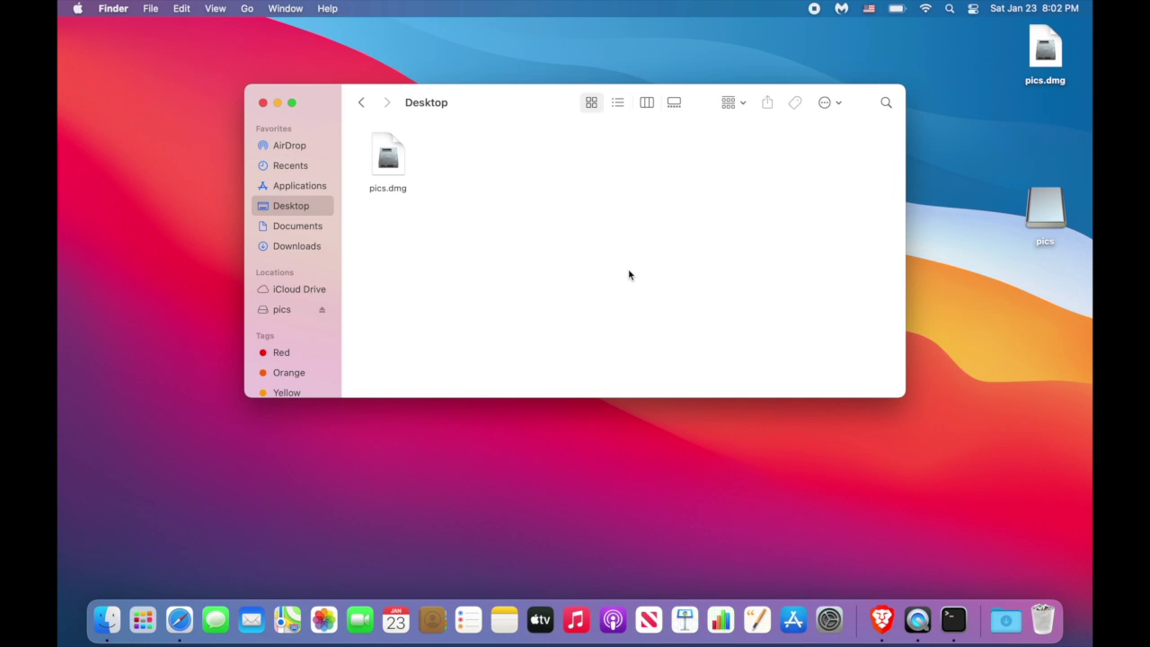
Load macmyths.com in the Brave browser.
click(880, 629)
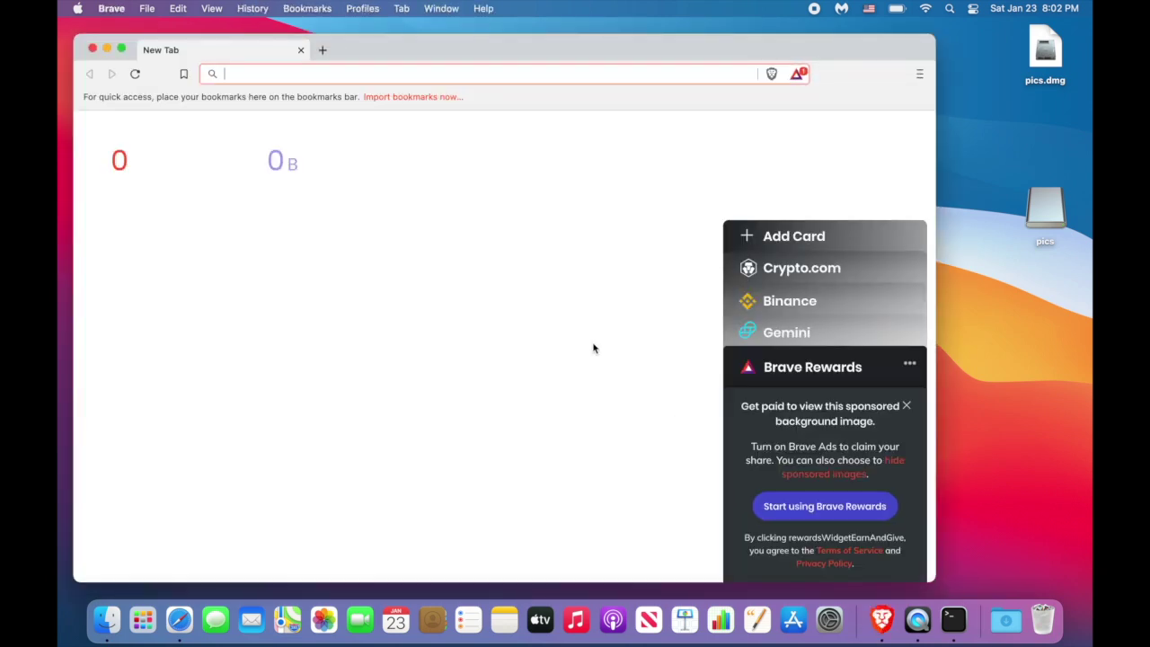
text(macmyths.co)
key(Return)
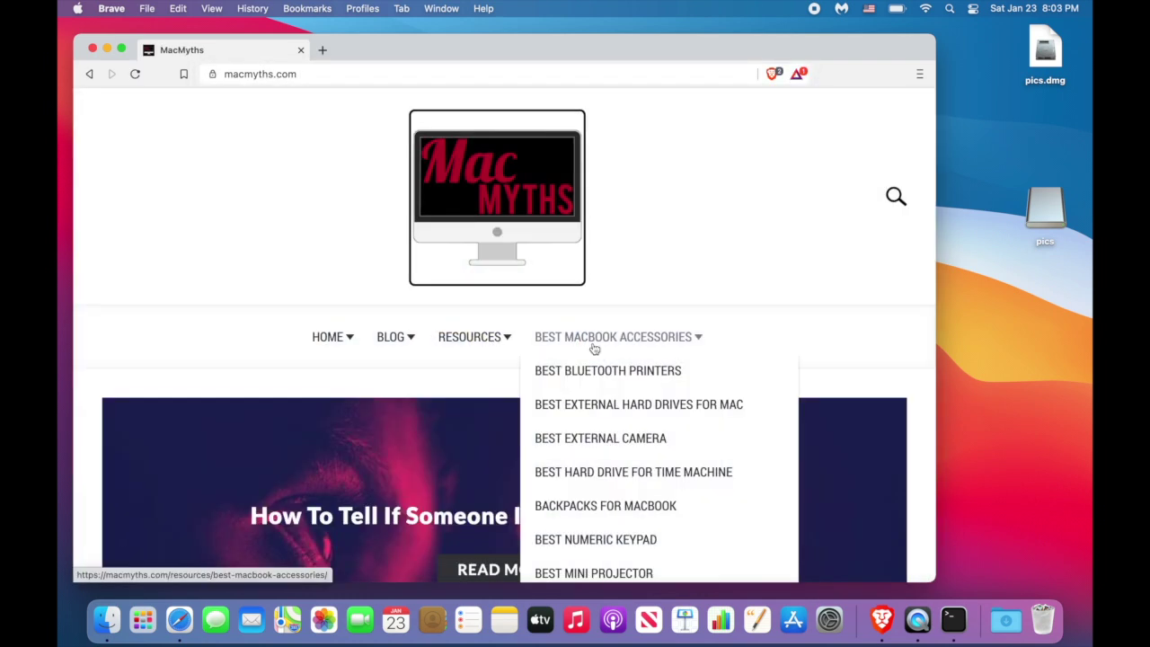
Search the MacMyths site for 'hide' and scroll through the results.
click(896, 197)
text(hide)
key(Return)
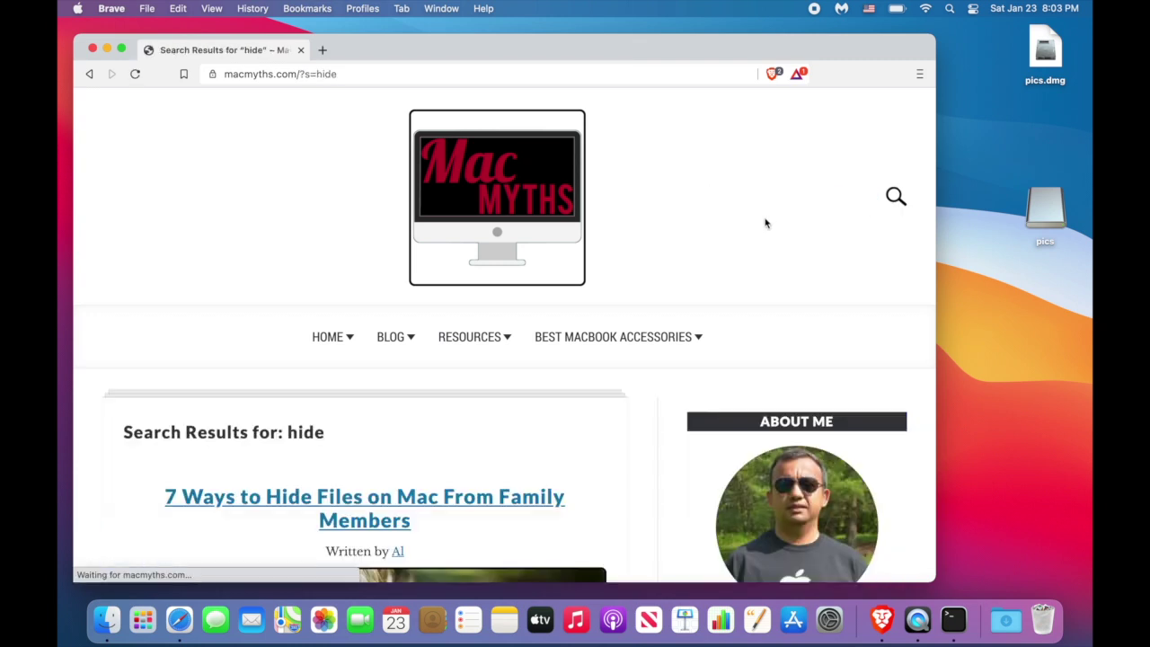
scroll(616, 326, down, 3)
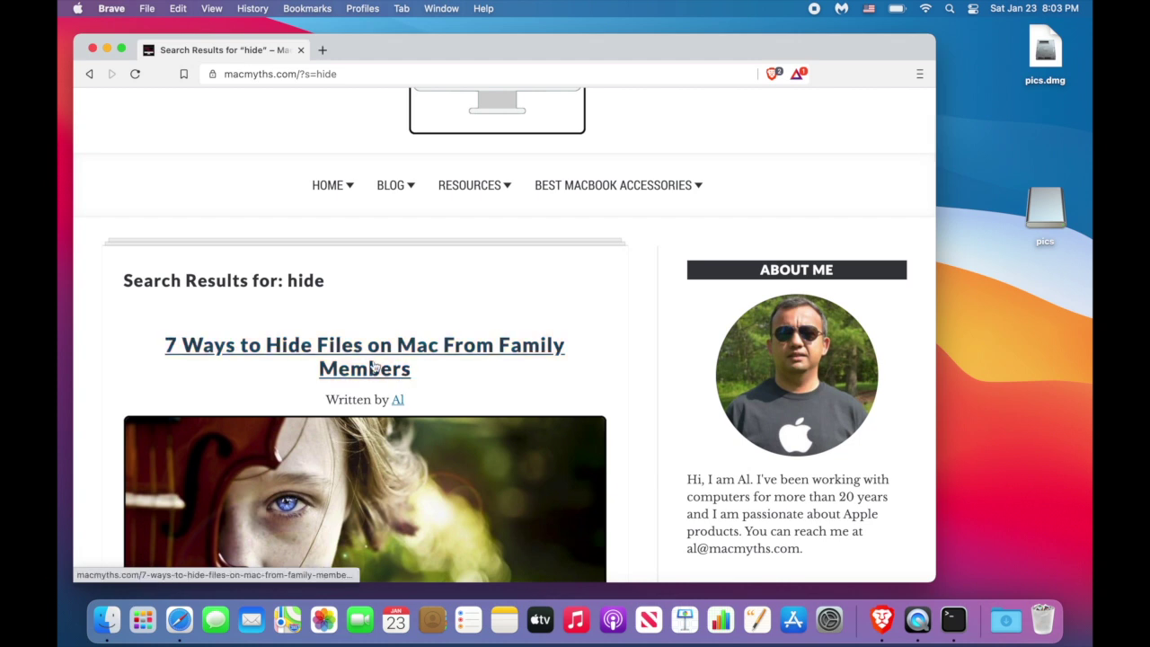